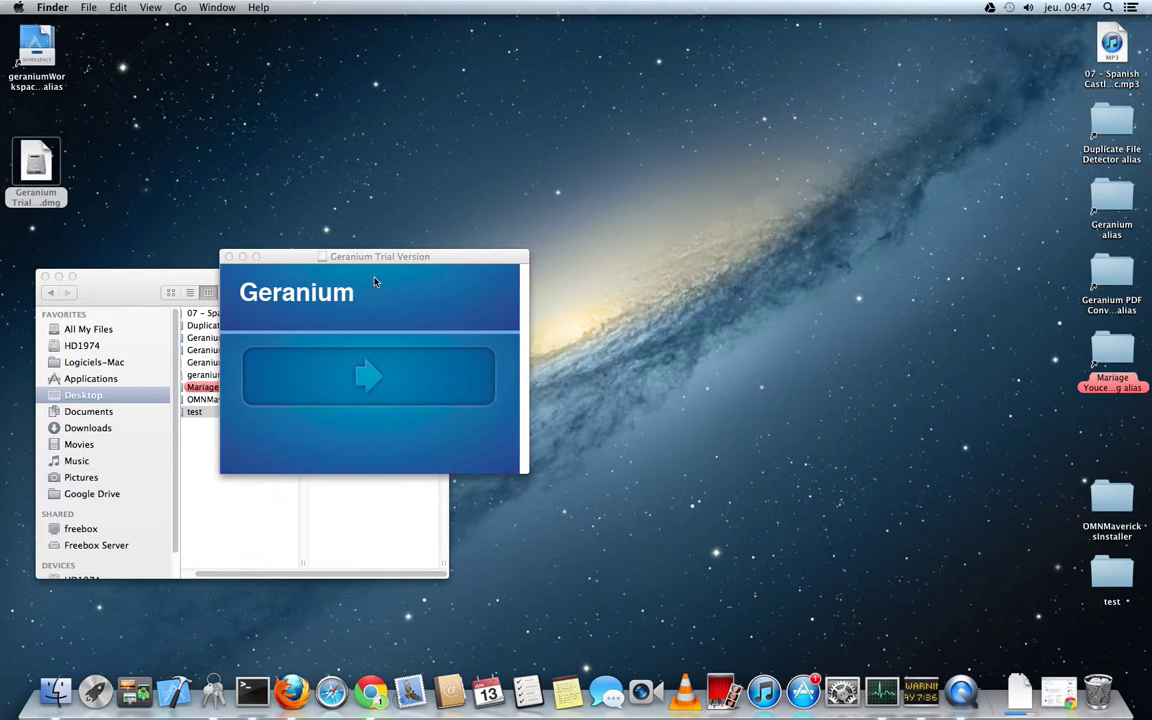
- Launch Geranium from the mounted Geranium Trial Version disk image and close the disk image window
{"action": "left_click", "coordinate": [381, 262]}
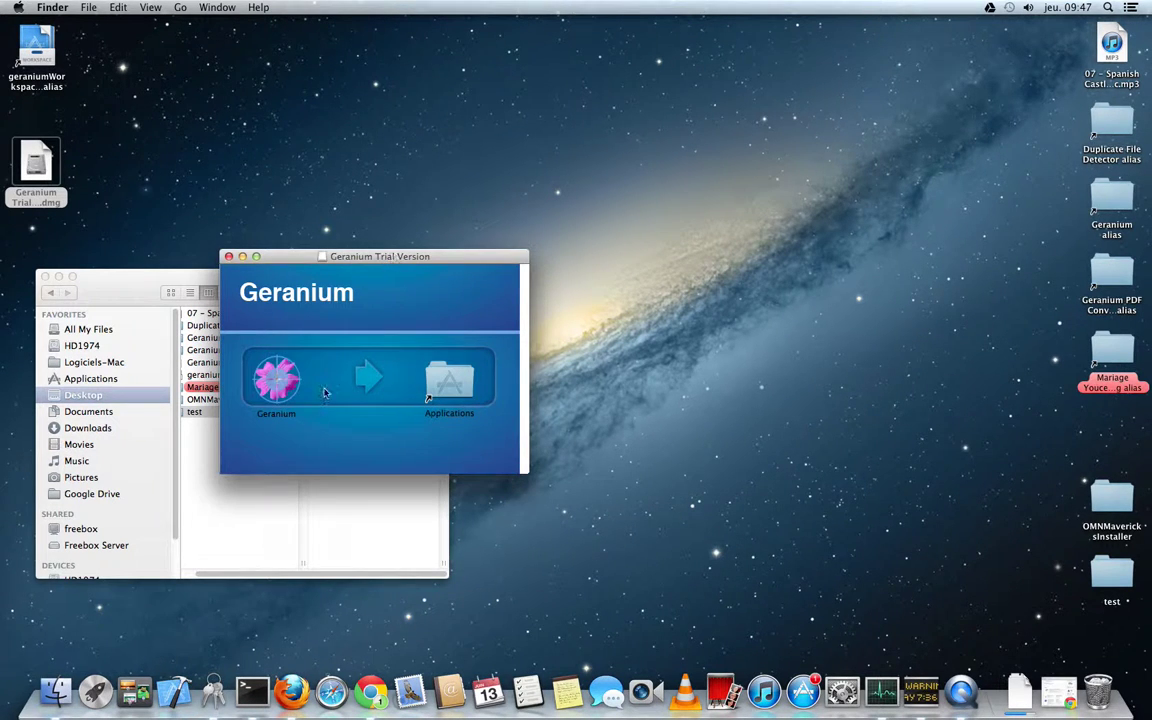
{"action": "right_click", "coordinate": [282, 383]}
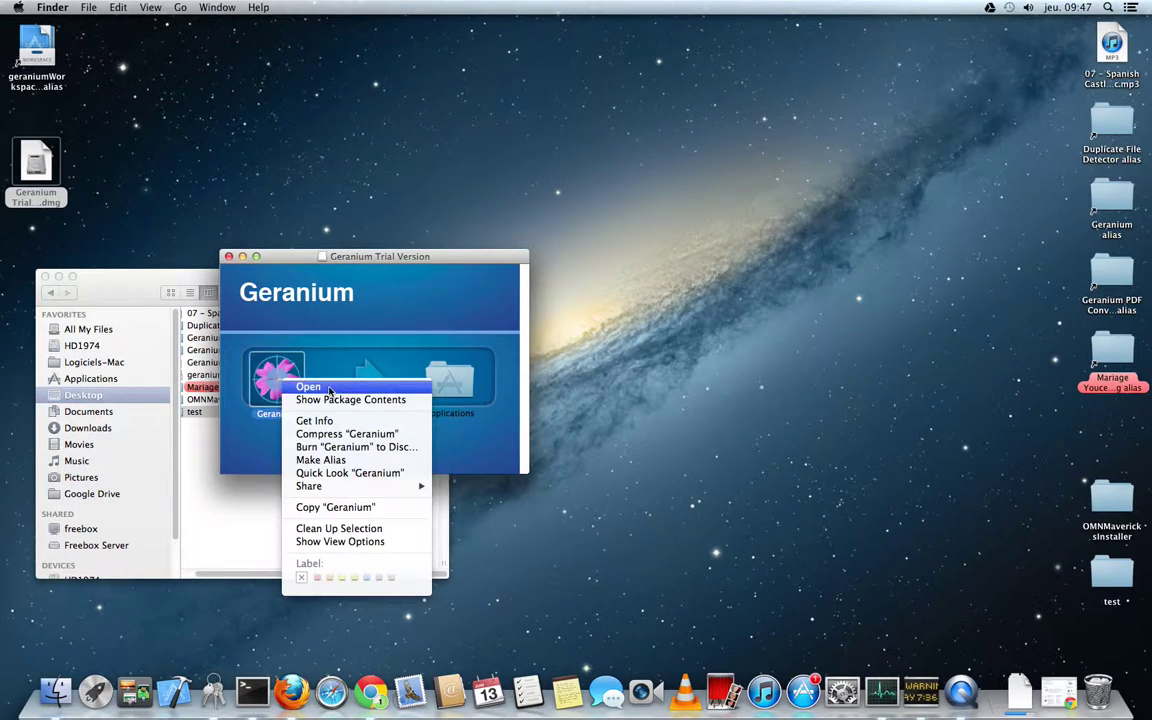
{"action": "left_click", "coordinate": [329, 388]}
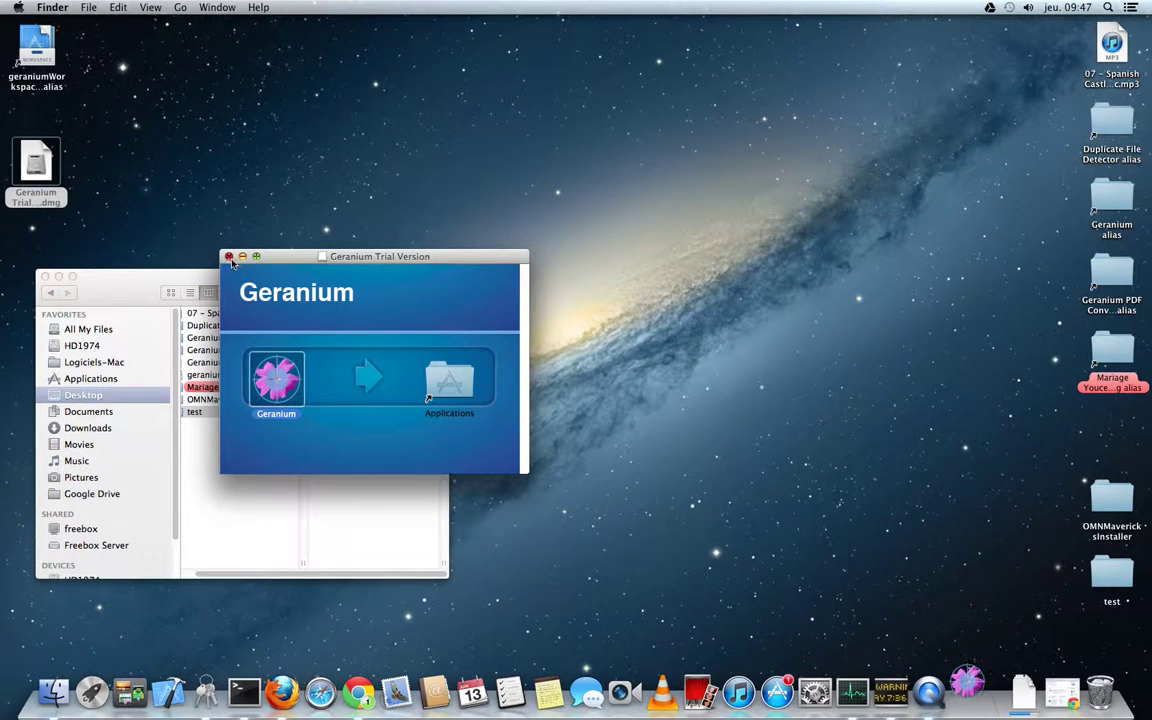
{"action": "left_click", "coordinate": [228, 256]}
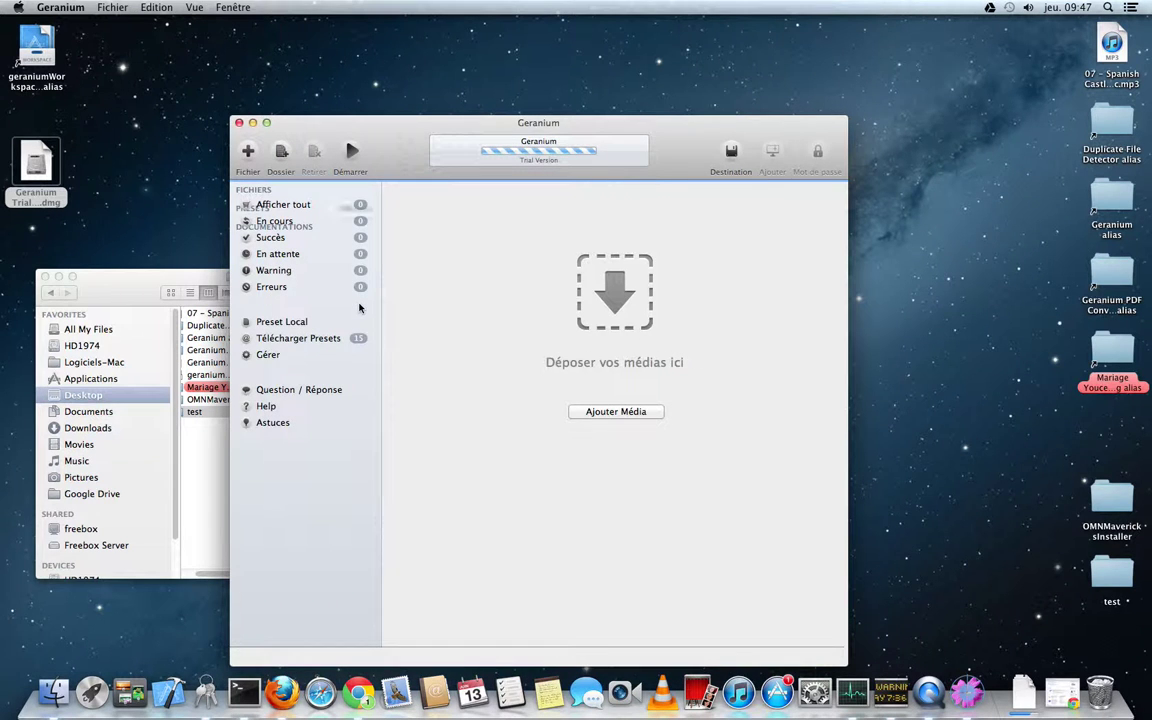
- Load the local preset "Renaming - Renommage extension aac -> m4a" in the preset editor
{"action": "left_click", "coordinate": [297, 324]}
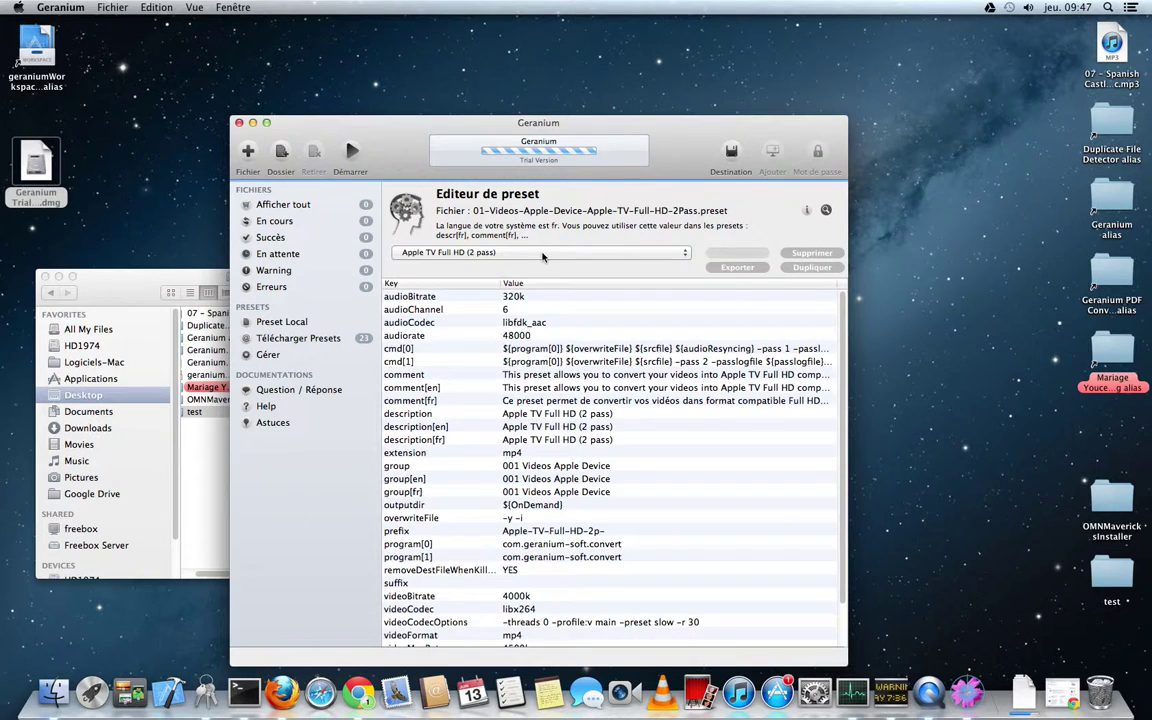
{"action": "left_click", "coordinate": [542, 254]}
{"action": "key", "text": "r"}
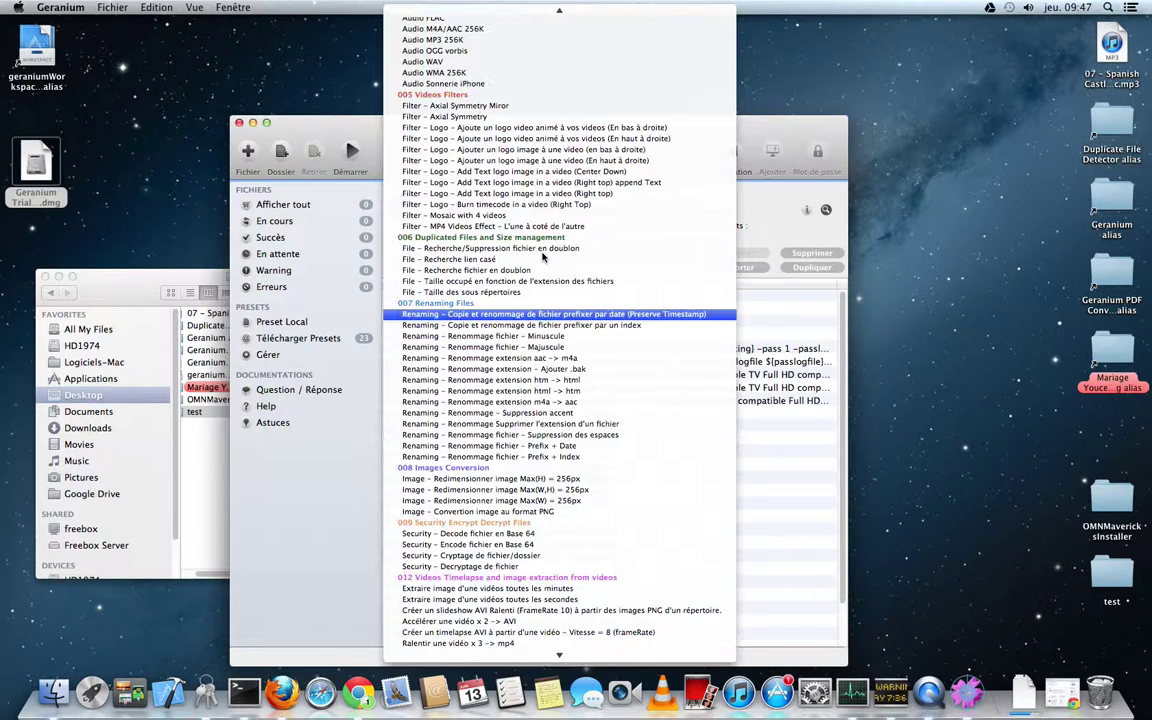
{"action": "key", "text": "Down"}
{"action": "key", "text": "Down"}
{"action": "key", "text": "Down"}
{"action": "key", "text": "Down"}
{"action": "key", "text": "Down"}
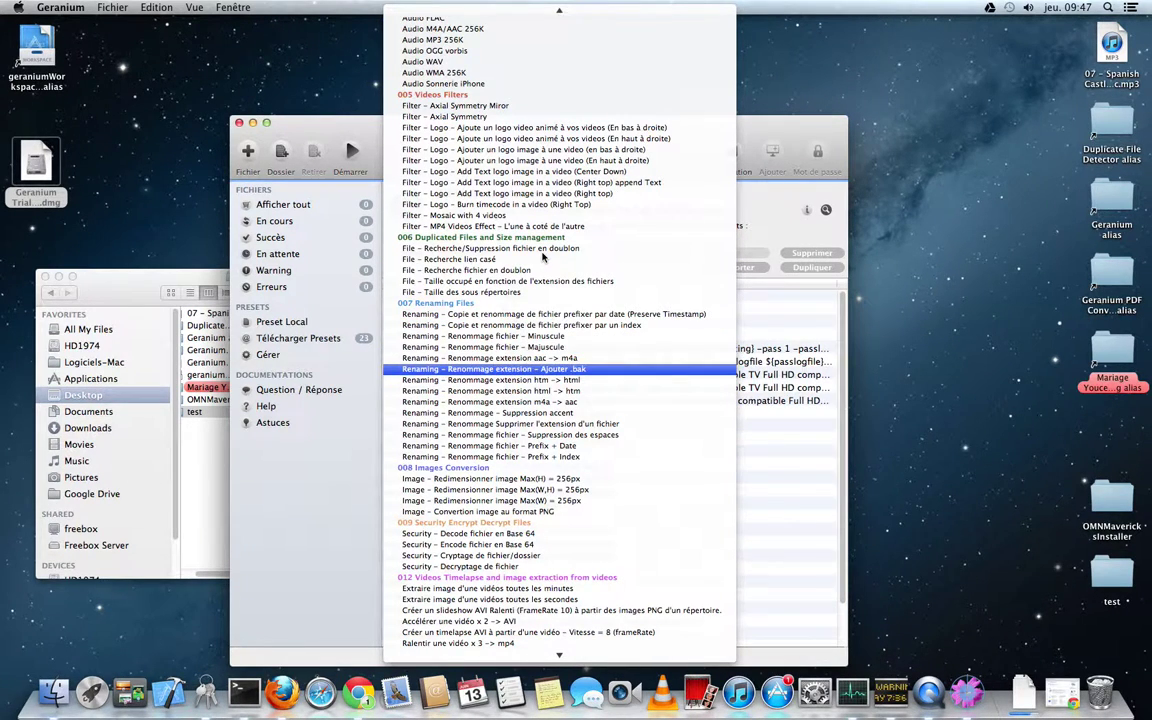
{"action": "key", "text": "Up"}
{"action": "key", "text": "Up"}
{"action": "key", "text": "Up"}
{"action": "key", "text": "Up"}
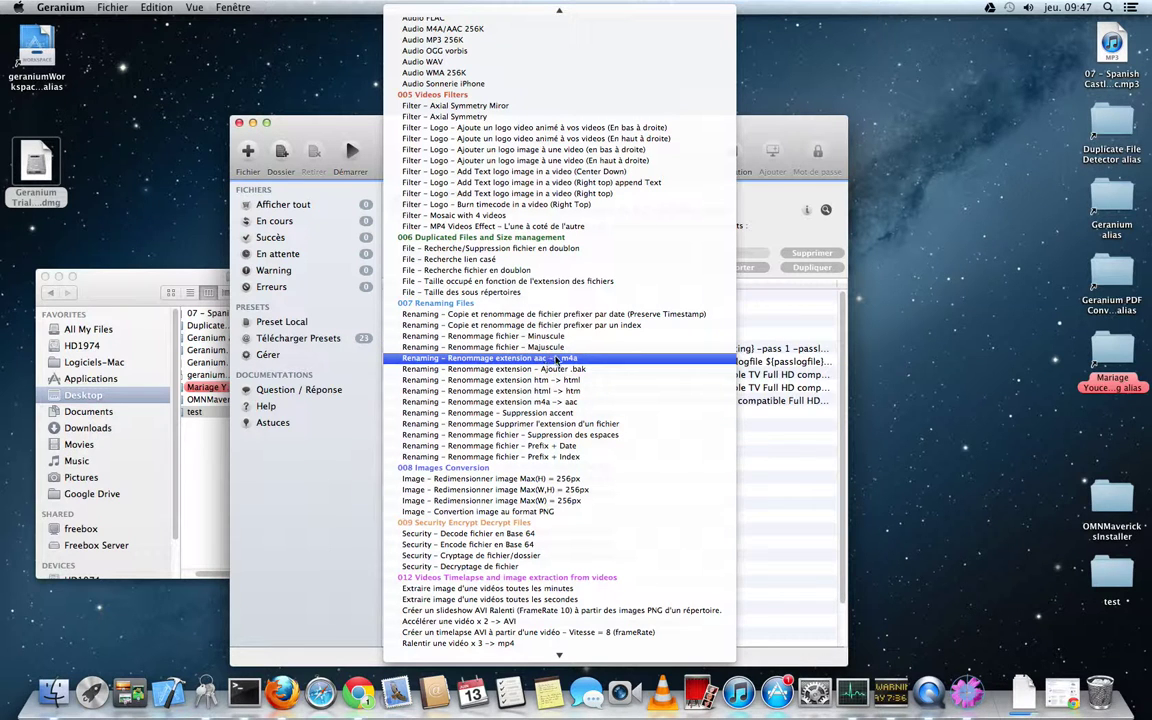
{"action": "left_click", "coordinate": [556, 358]}
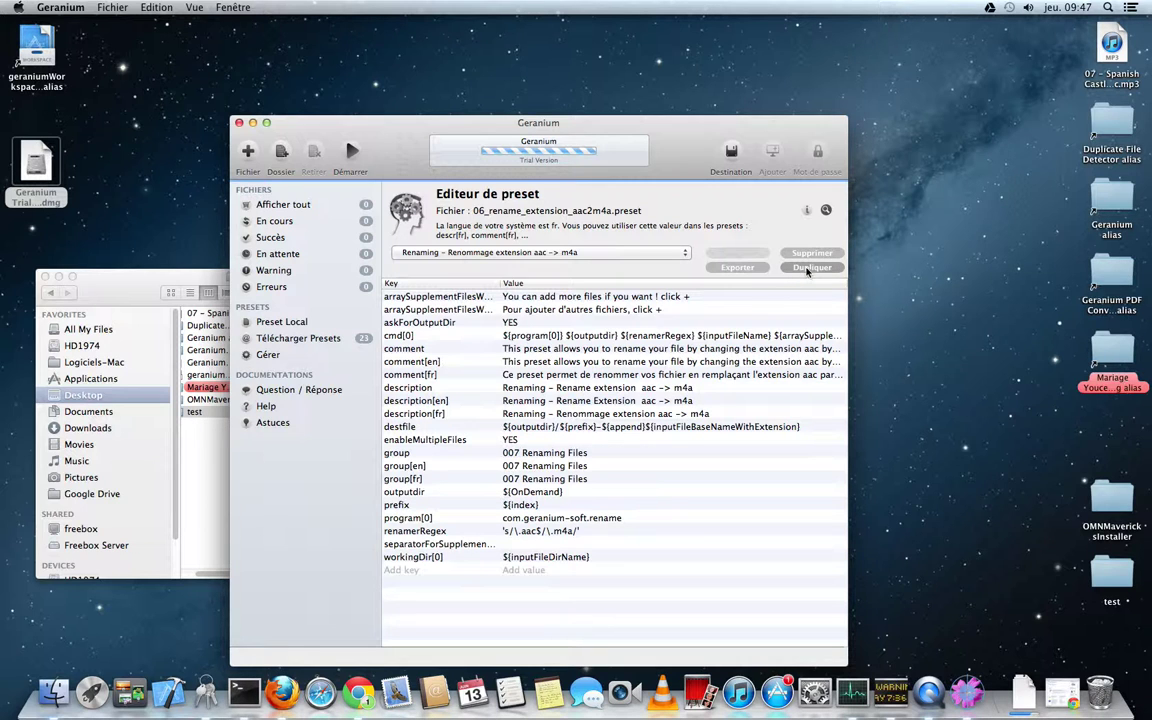
- Duplicate the aac -> m4a preset and set the copy's description to "Renaming - Rename extension XXX to What i want (With ${append} variable)"
{"action": "left_click", "coordinate": [810, 268]}
{"action": "left_click", "coordinate": [717, 389]}
{"action": "left_click", "coordinate": [717, 389]}
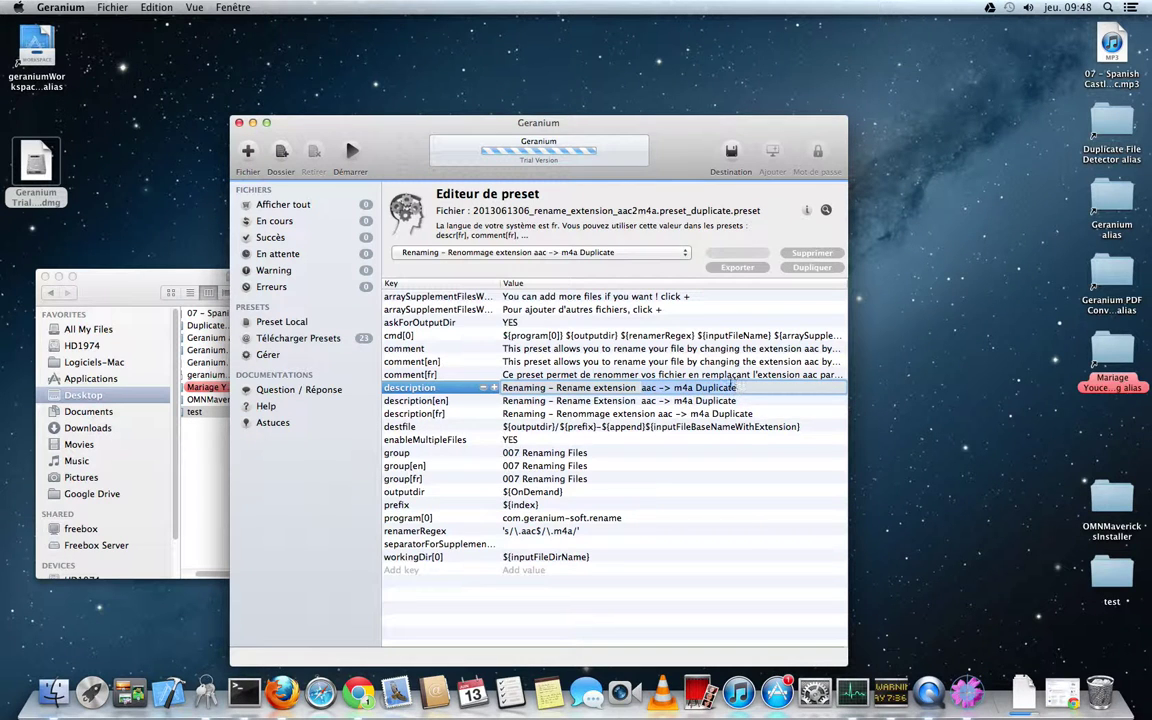
{"action": "type", "text": "XXX"}
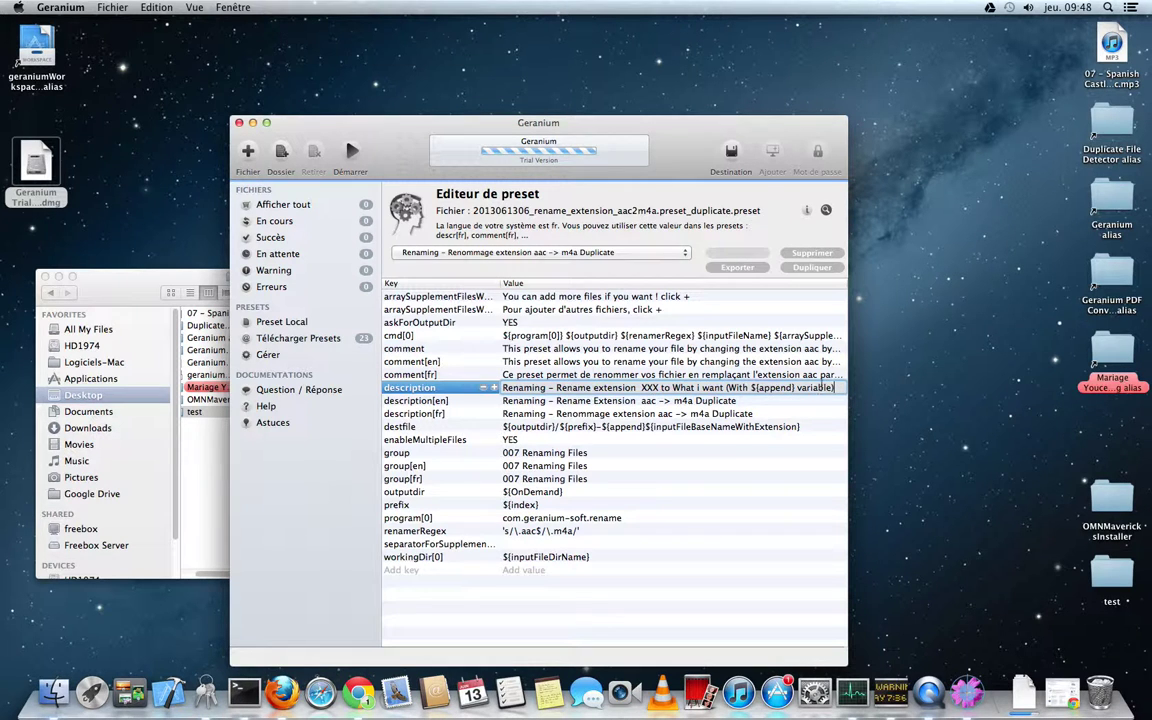
- Copy the description value into the description[en] and description[fr] keys of the duplicated preset
{"action": "key", "text": "super+a"}
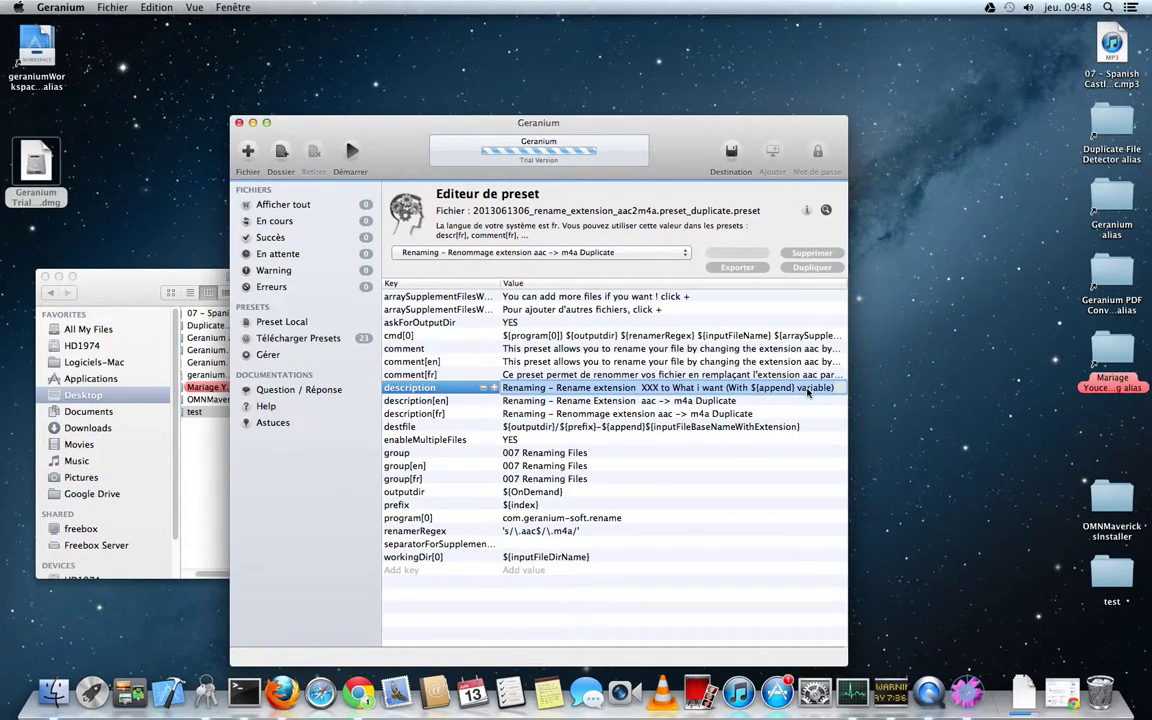
{"action": "right_click", "coordinate": [806, 392]}
{"action": "left_click", "coordinate": [848, 440]}
{"action": "left_click", "coordinate": [730, 401]}
{"action": "left_click", "coordinate": [726, 401]}
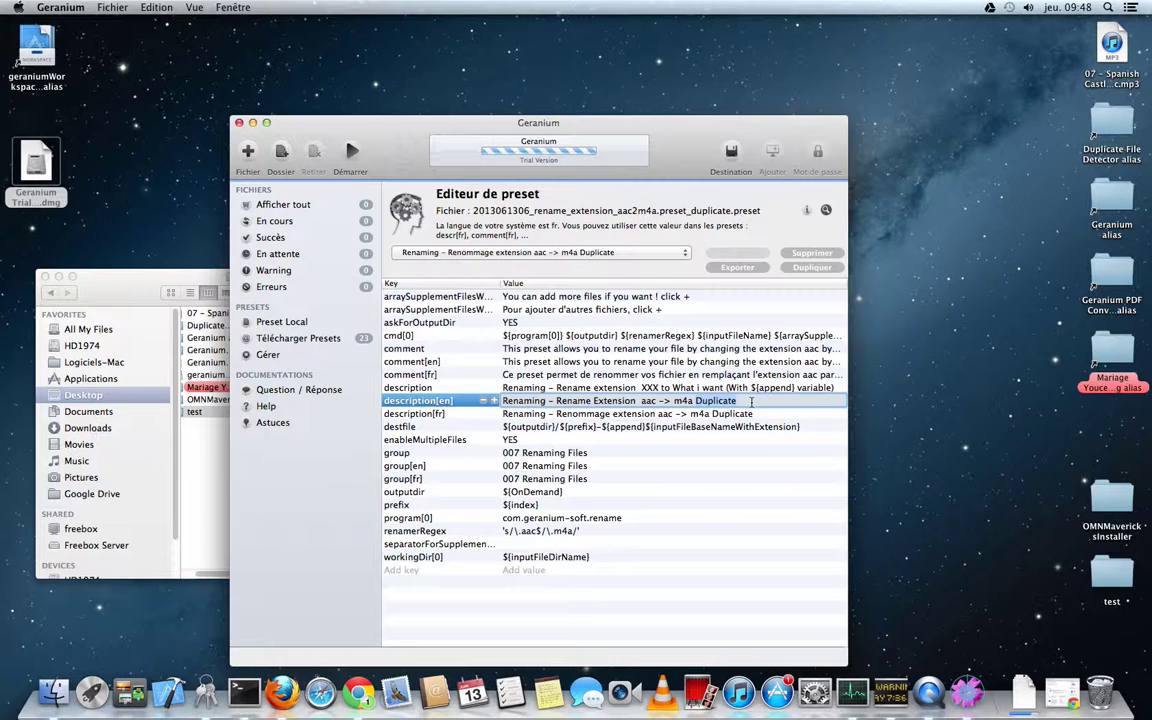
{"action": "key", "text": "super+a"}
{"action": "key", "text": "super+v"}
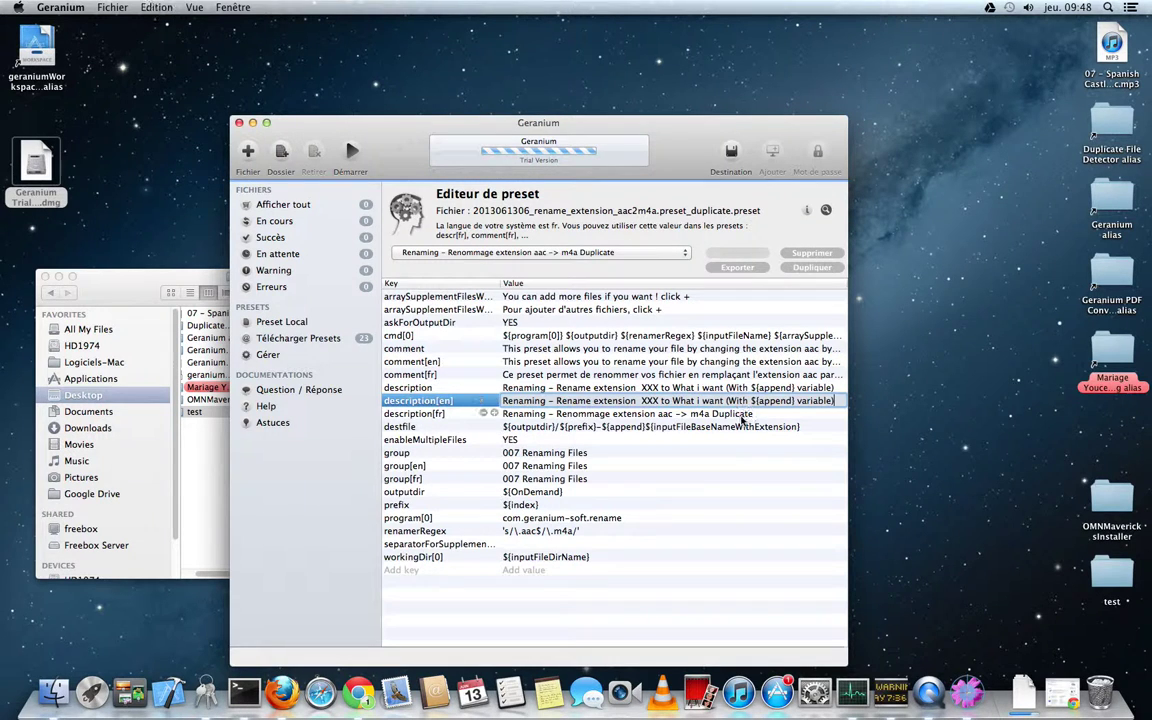
{"action": "left_click", "coordinate": [741, 415]}
{"action": "left_click", "coordinate": [741, 415]}
{"action": "key", "text": "super+v"}
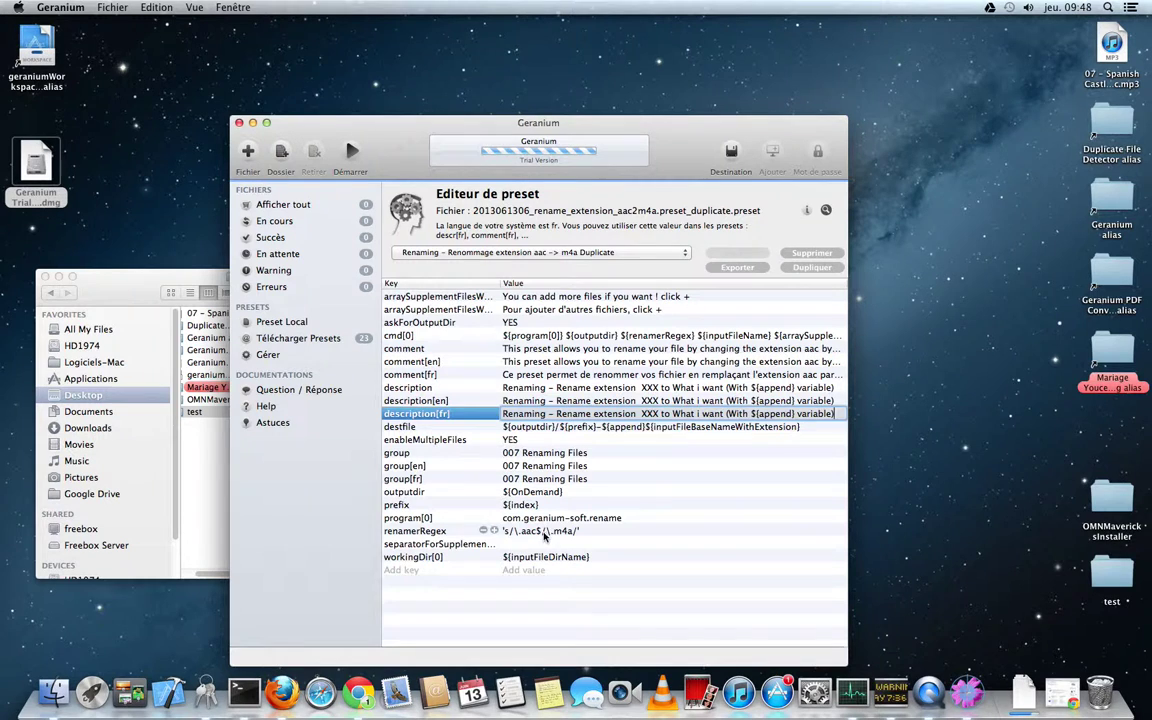
- Set the duplicated preset's renamerRegex value to 's/XXX/${append}/g'
{"action": "left_click", "coordinate": [540, 531]}
{"action": "left_click", "coordinate": [541, 531]}
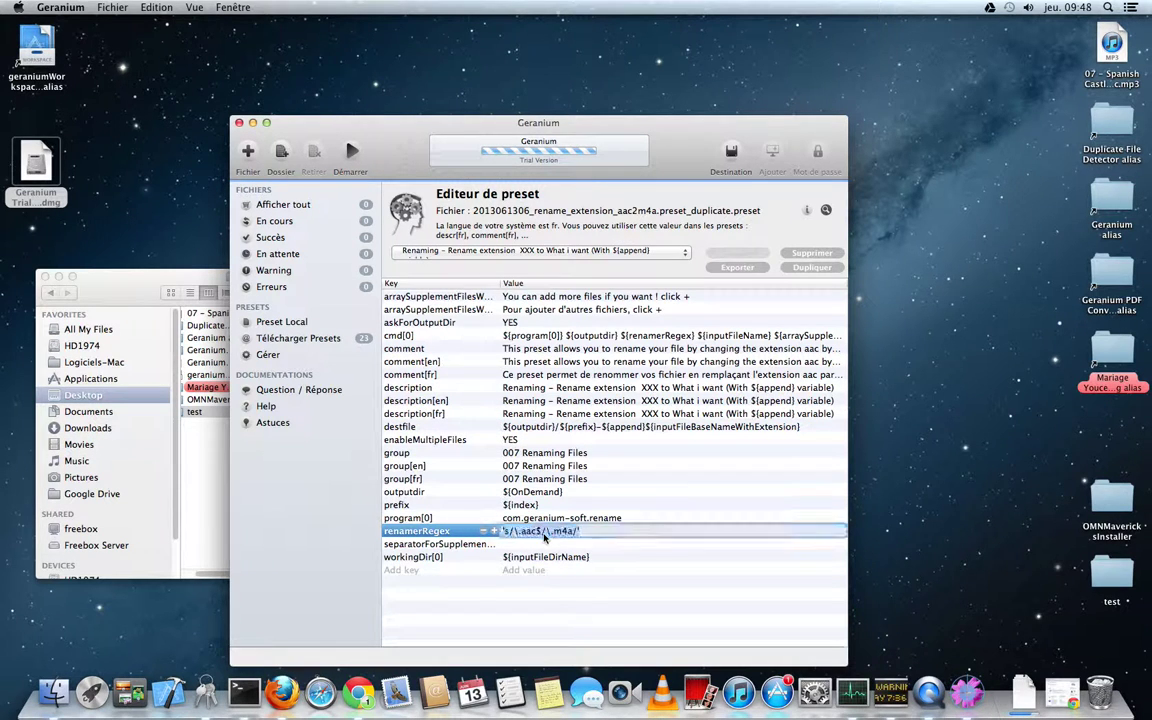
{"action": "key", "text": "BackSpace"}
{"action": "key", "text": "BackSpace"}
{"action": "key", "text": "BackSpace"}
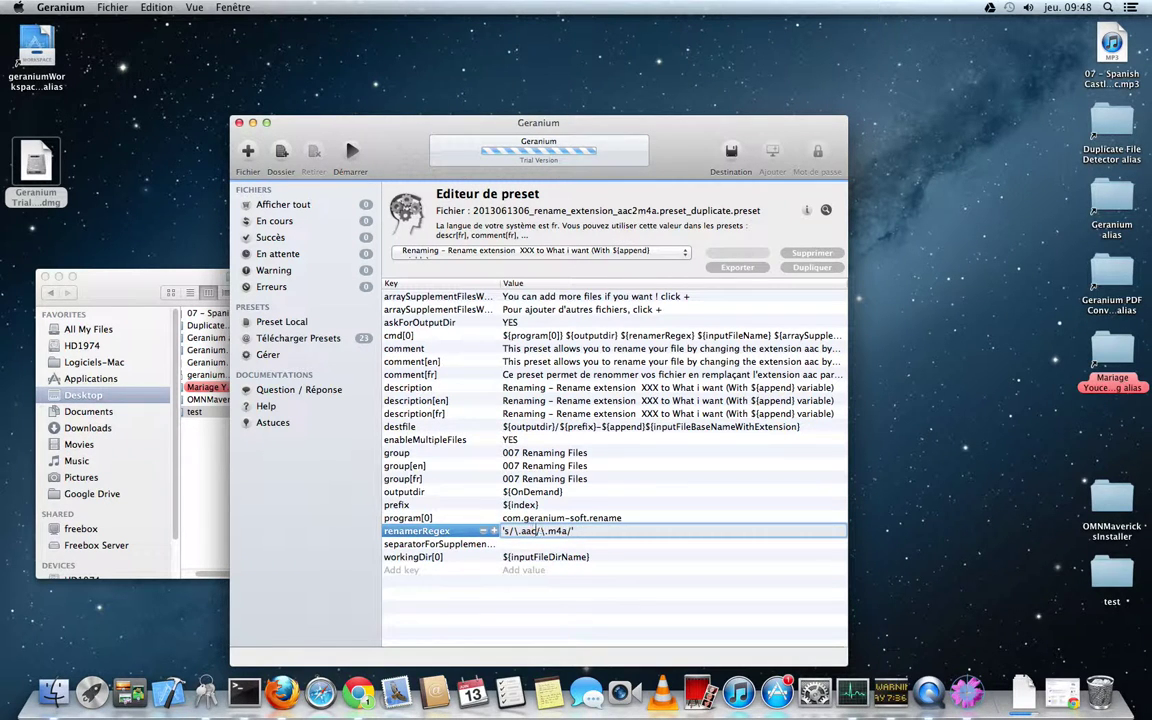
{"action": "key", "text": "BackSpace"}
{"action": "key", "text": "BackSpace"}
{"action": "key", "text": "BackSpace"}
{"action": "type", "text": "XXX"}
{"action": "key", "text": "Right"}
{"action": "key", "text": "Delete"}
{"action": "key", "text": "Delete"}
{"action": "key", "text": "Delete"}
{"action": "key", "text": "Delete"}
{"action": "key", "text": "Delete"}
{"action": "type", "text": "${append}"}
{"action": "key", "text": "Return"}
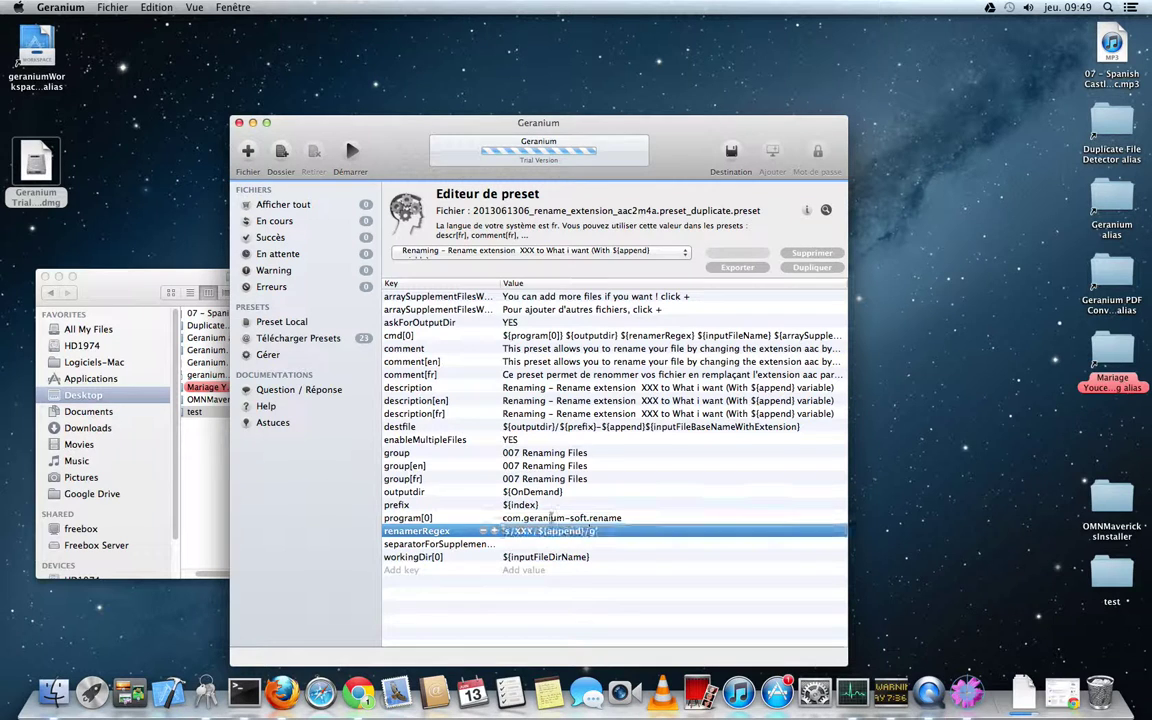
- Add all PNG files from the test folder on the desktop to the file queue with the new renaming preset
{"action": "left_click", "coordinate": [310, 206]}
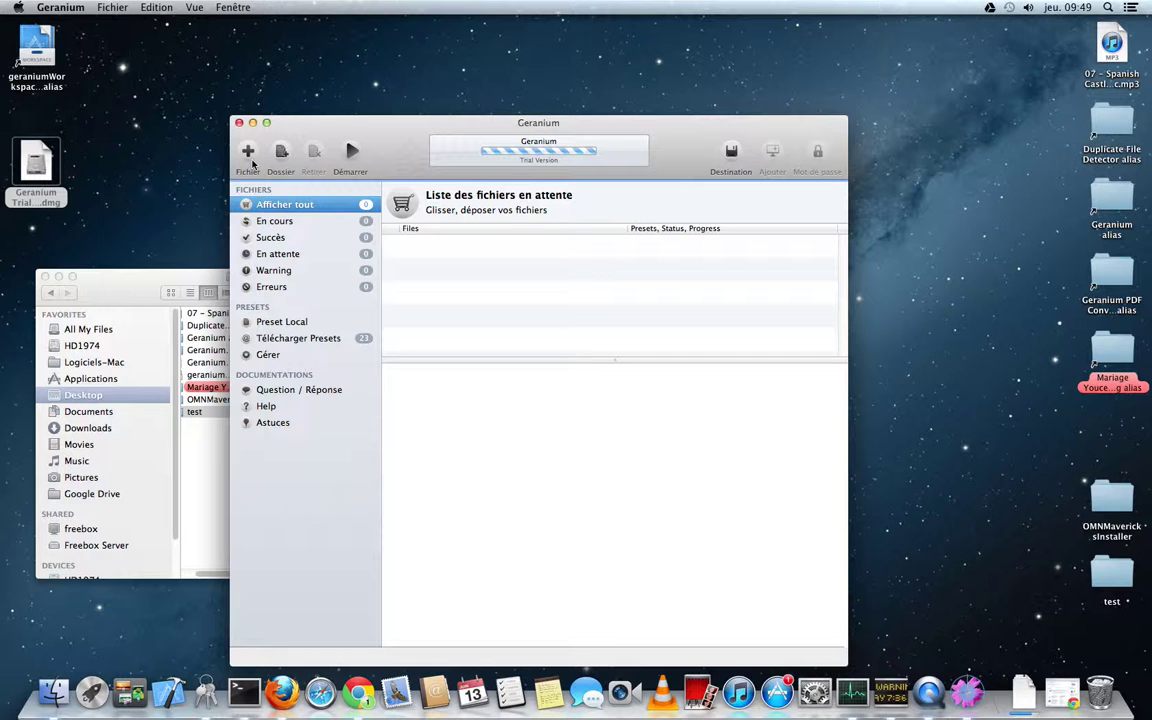
{"action": "left_click", "coordinate": [252, 162]}
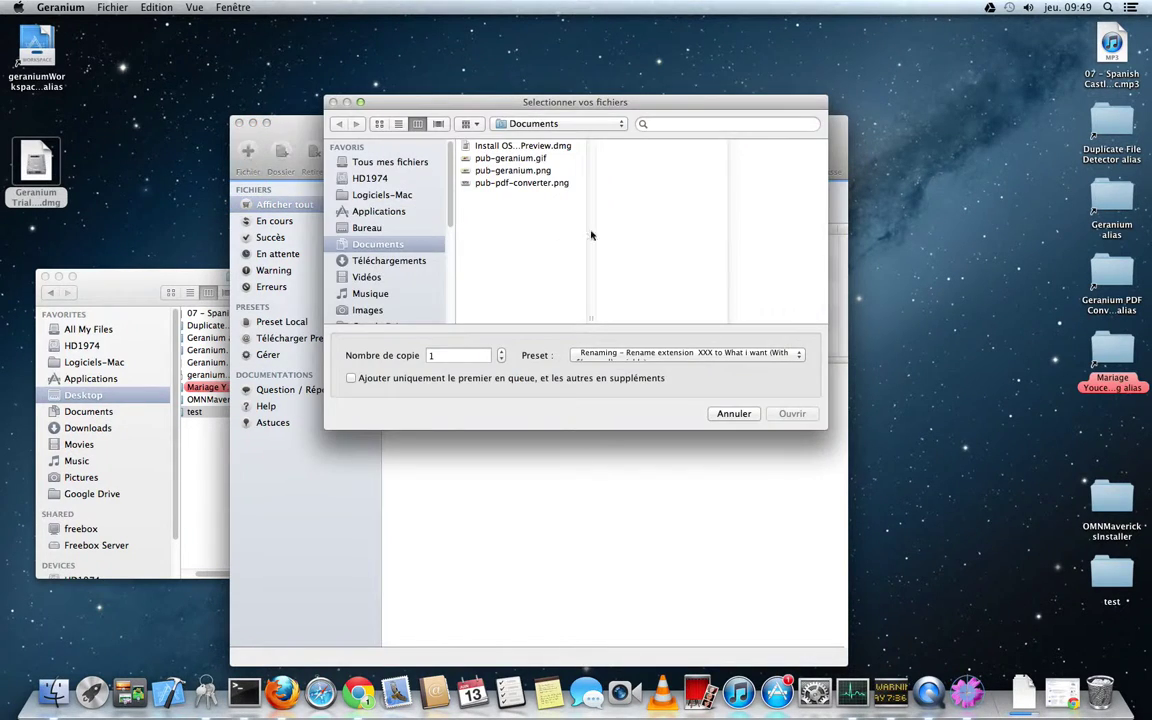
{"action": "left_click", "coordinate": [379, 229]}
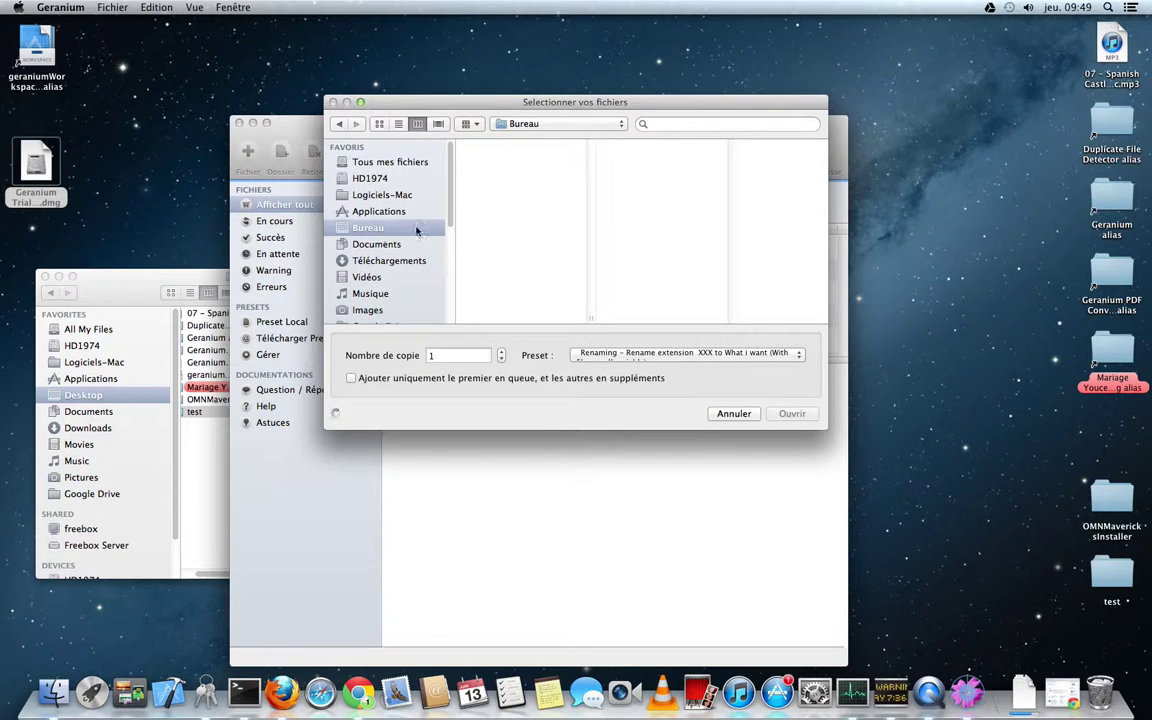
{"action": "left_click", "coordinate": [532, 246]}
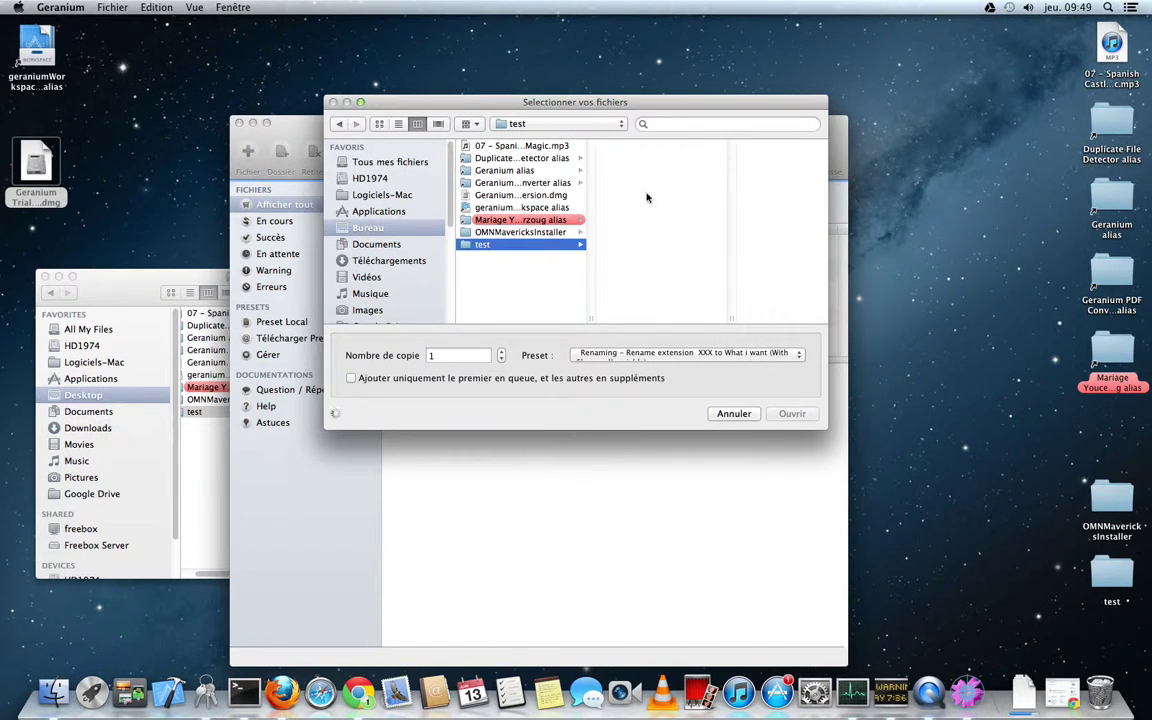
{"action": "key", "text": "super+a"}
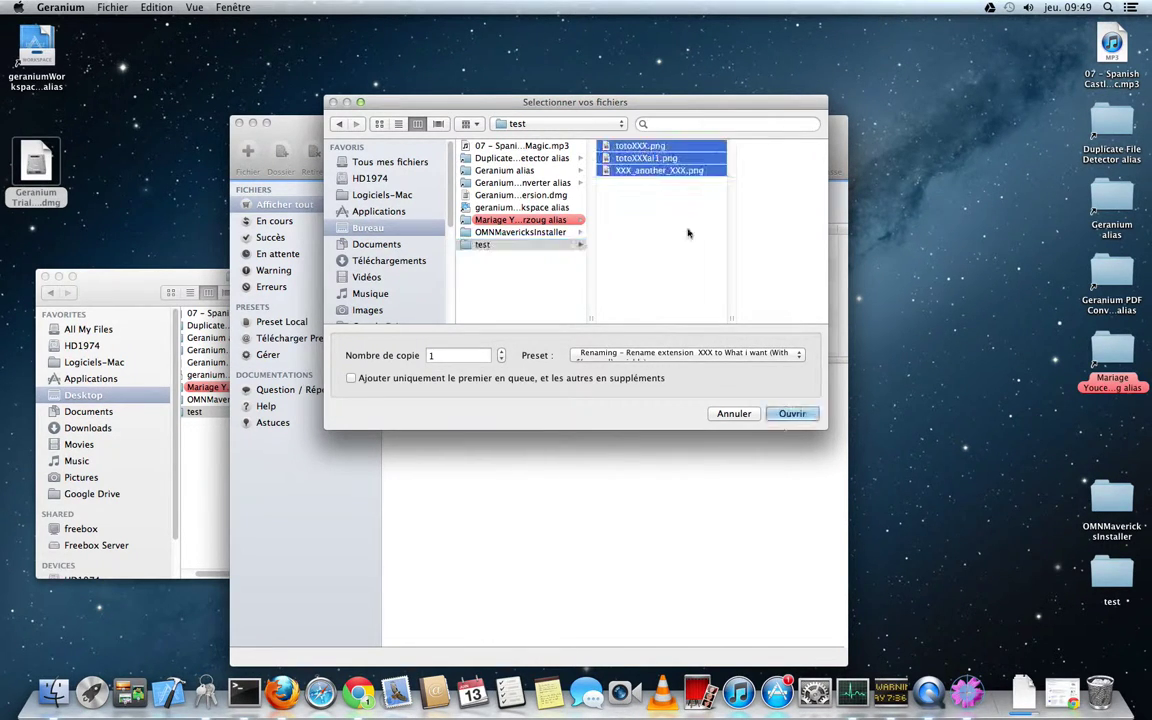
{"action": "left_click", "coordinate": [799, 418]}
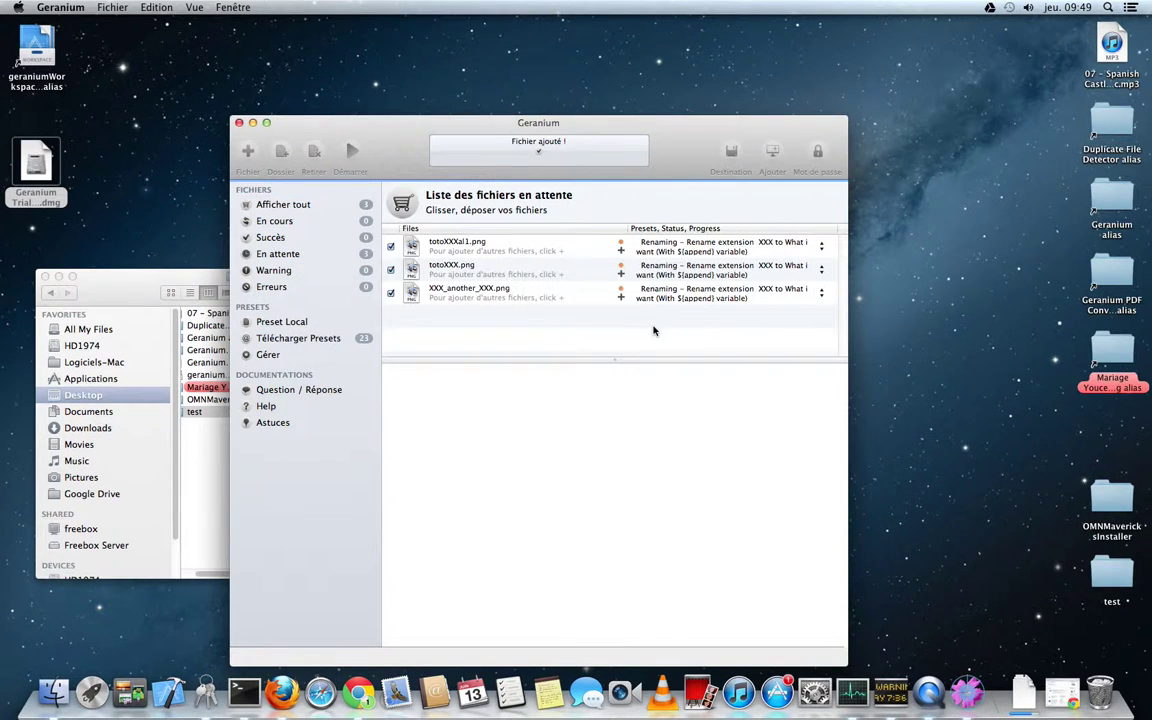
- Append the text MacG to the command line for XXX_another_XXX.png and apply it to all waiting files
{"action": "left_click", "coordinate": [497, 294]}
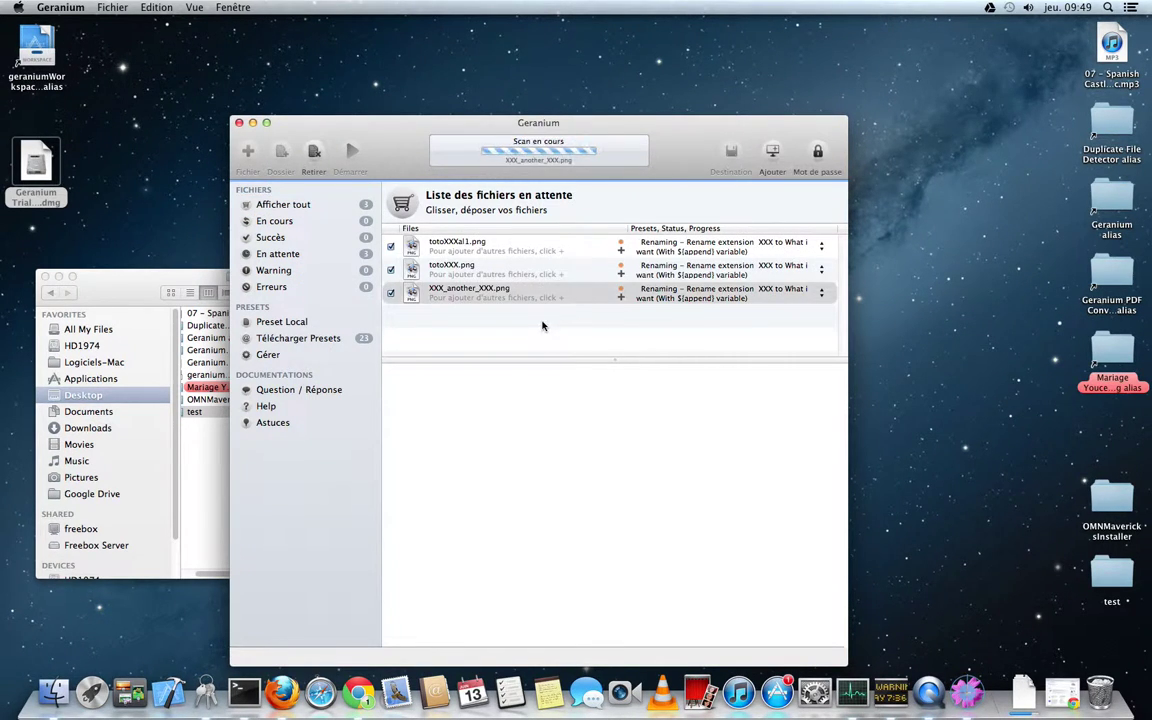
{"action": "left_click", "coordinate": [773, 155]}
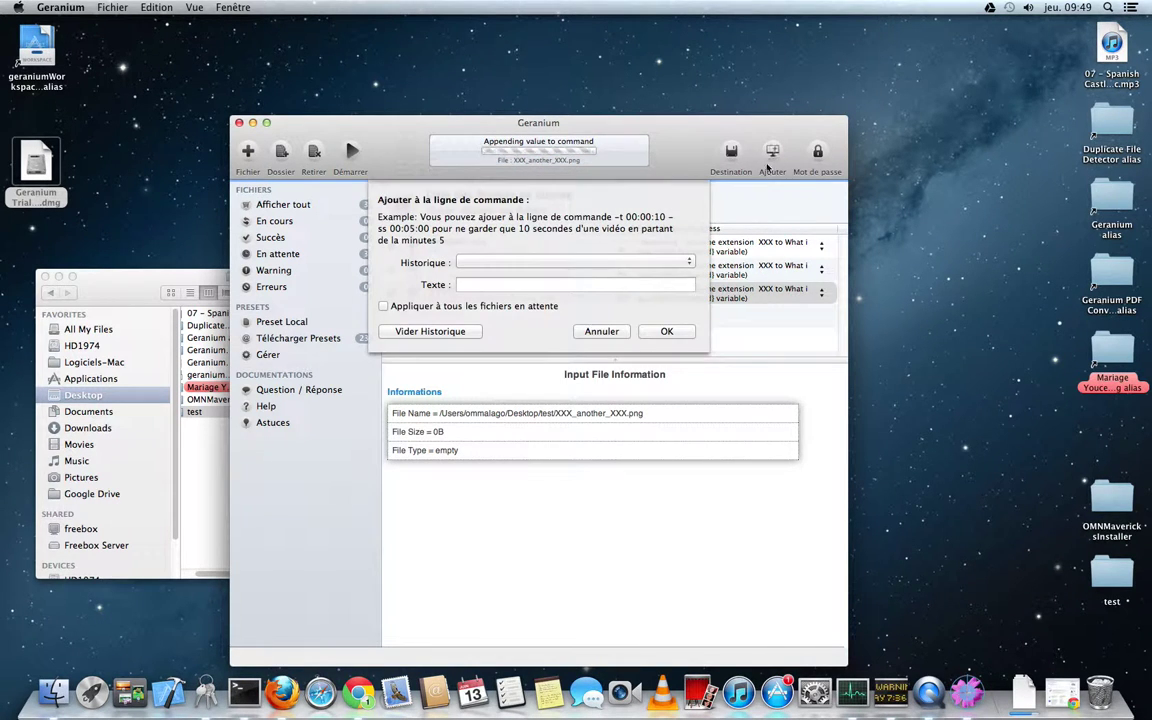
{"action": "left_click", "coordinate": [479, 285]}
{"action": "type", "text": "MacG"}
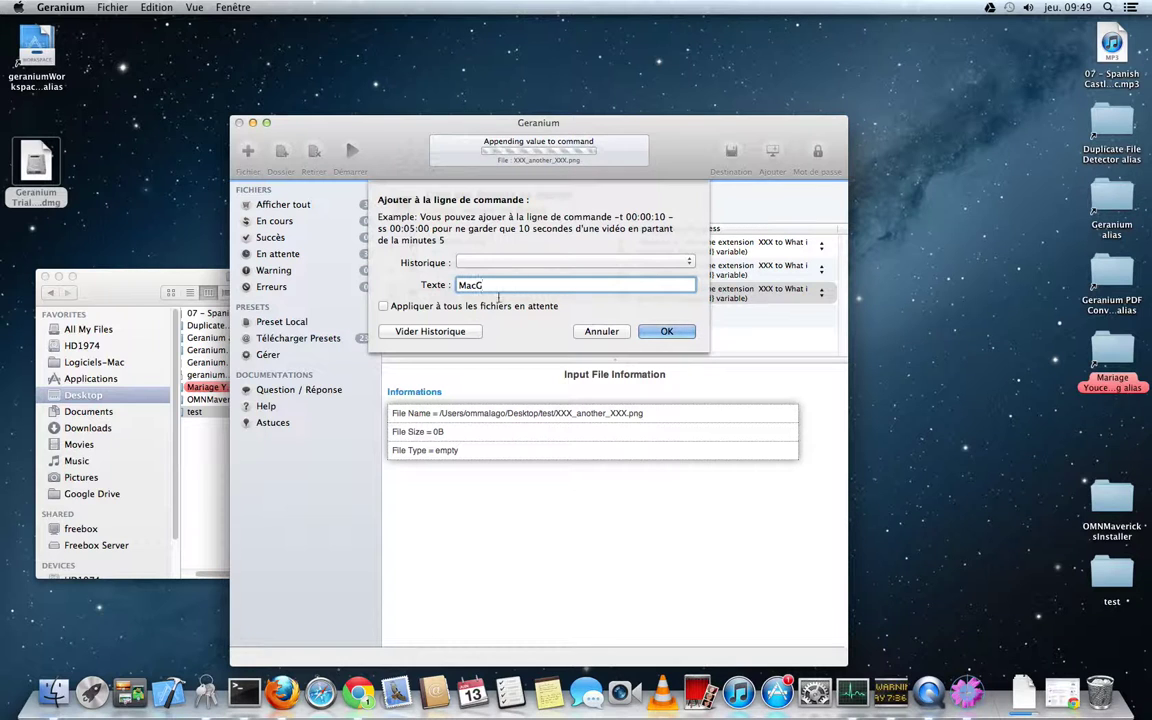
{"action": "left_click", "coordinate": [383, 306]}
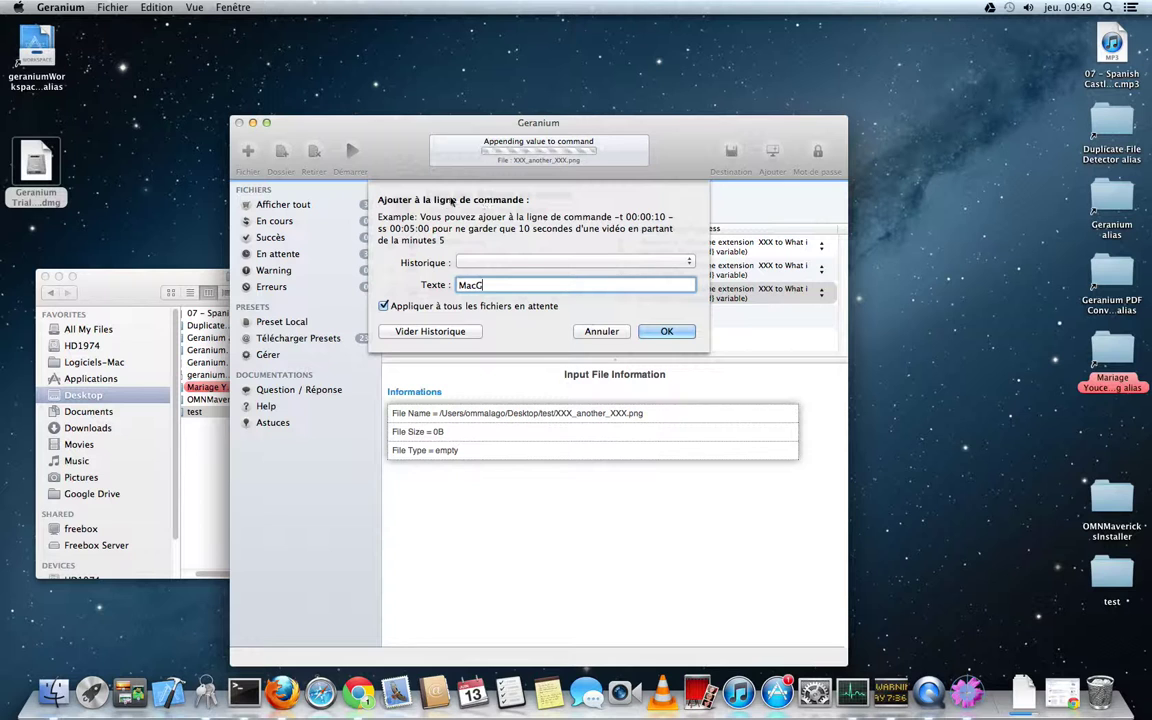
{"action": "left_click", "coordinate": [666, 331]}
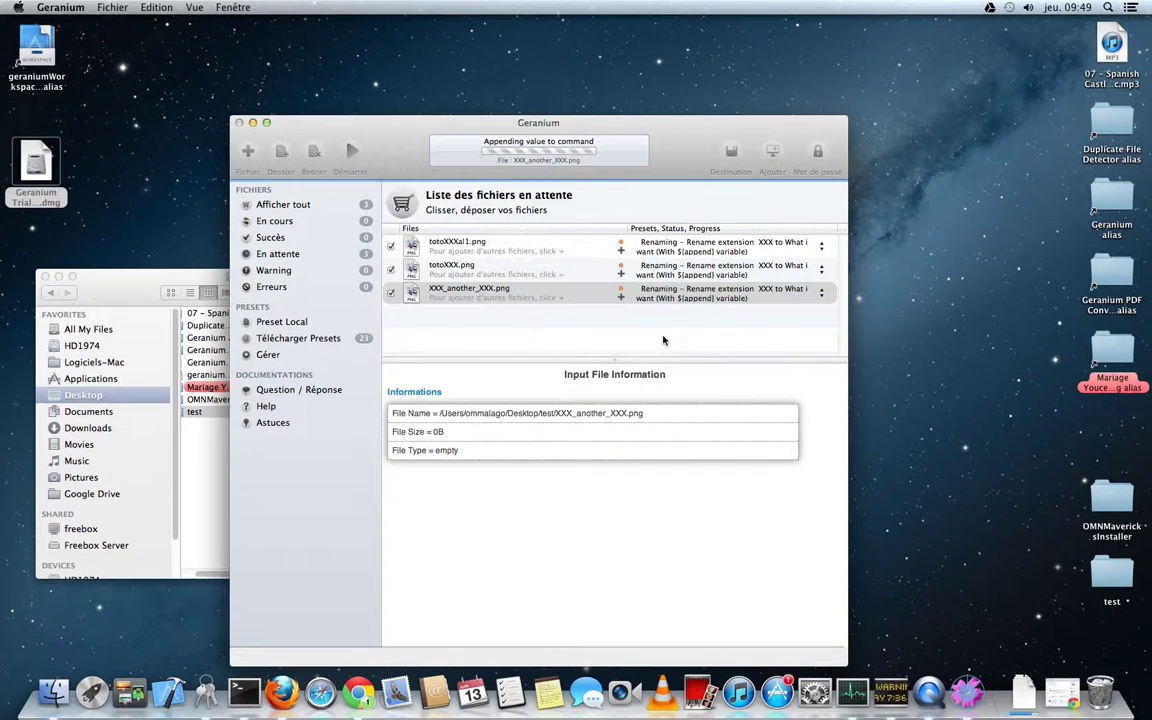
- Create a folder named Renamed inside test as the output destination and start processing the queued files
{"action": "left_click", "coordinate": [731, 155]}
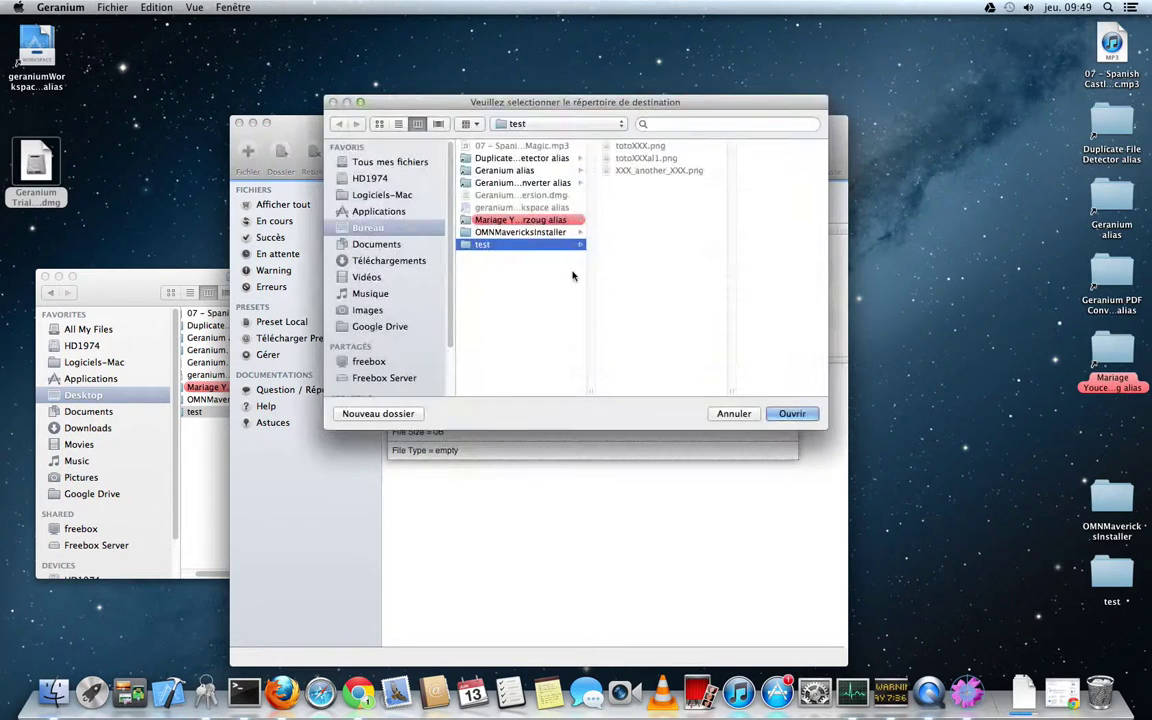
{"action": "left_click", "coordinate": [420, 414]}
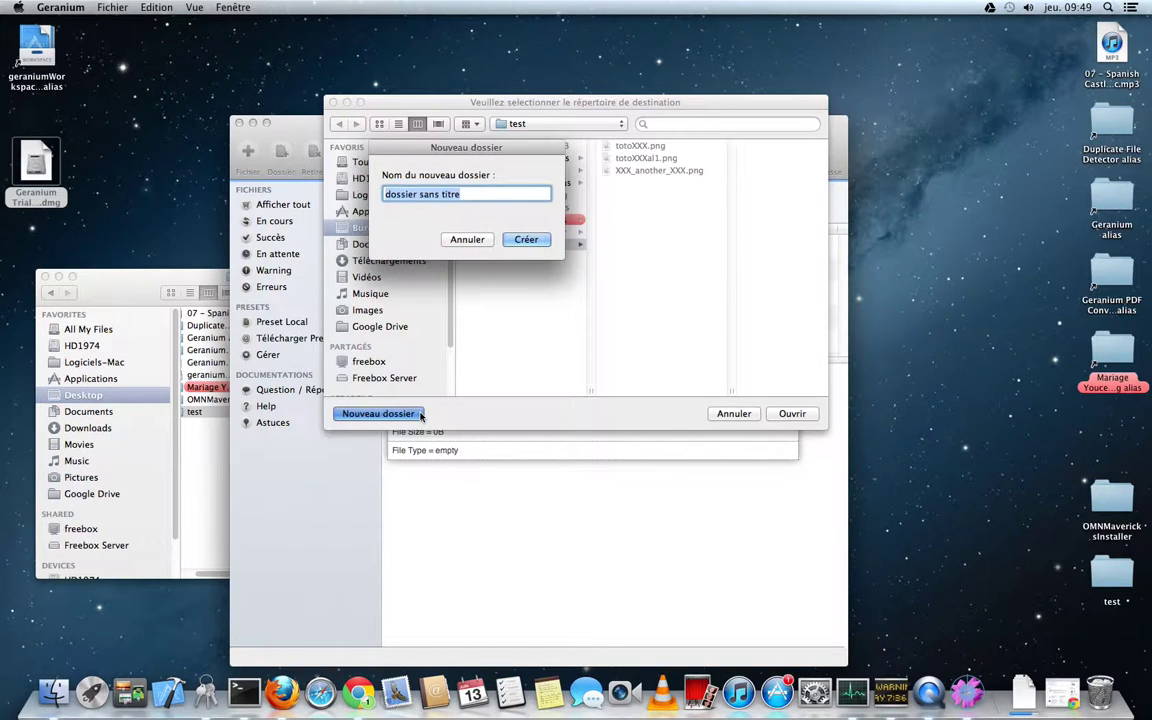
{"action": "type", "text": "renamed"}
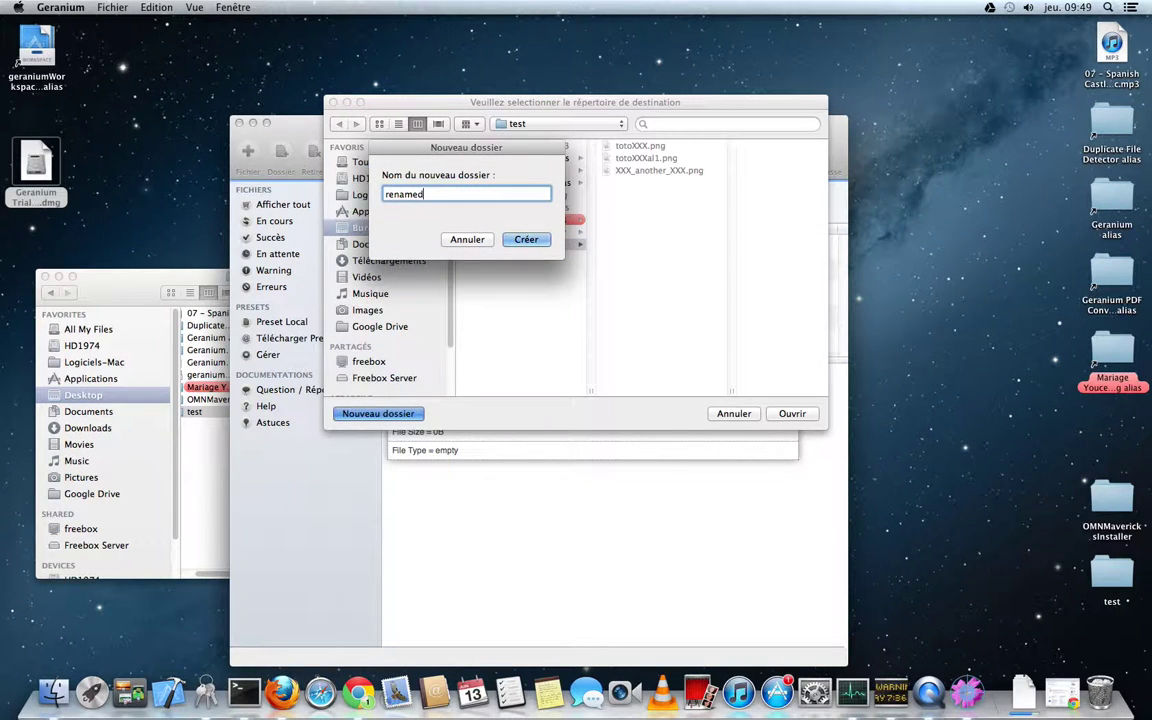
{"action": "key", "text": "Left"}
{"action": "key", "text": "Left"}
{"action": "key", "text": "Left"}
{"action": "key", "text": "Left"}
{"action": "key", "text": "Left"}
{"action": "key", "text": "Left"}
{"action": "key", "text": "BackSpace"}
{"action": "type", "text": "R"}
{"action": "key", "text": "super+a"}
{"action": "key", "text": "Escape"}
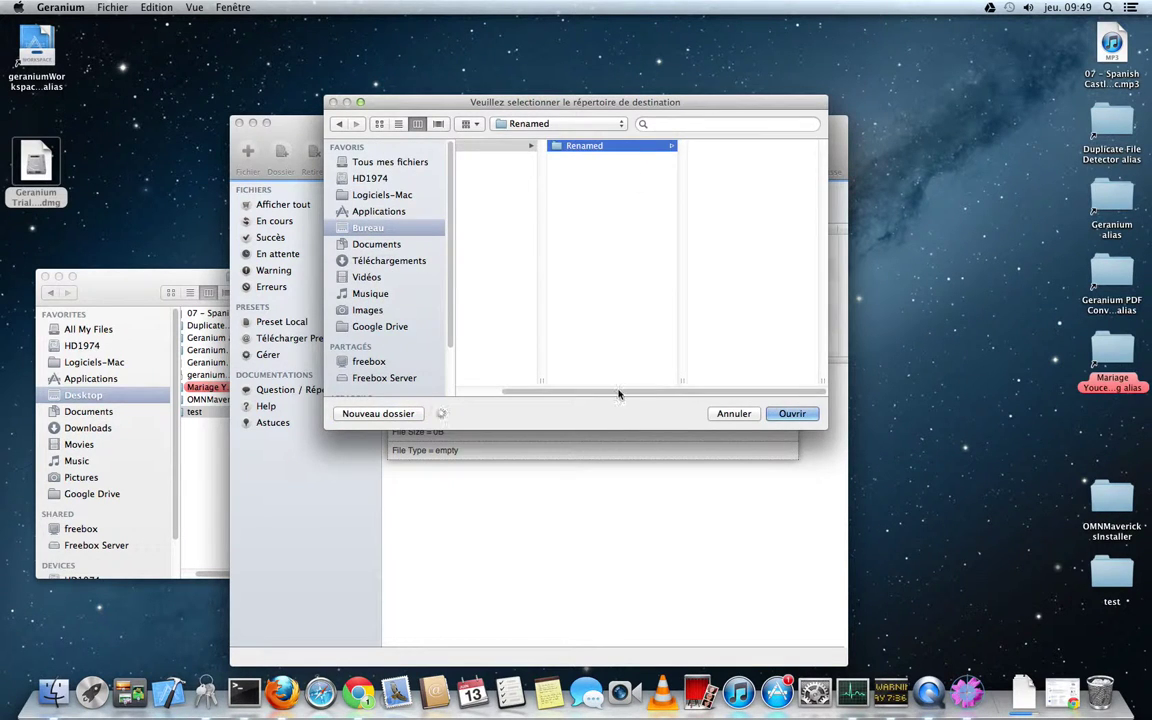
{"action": "left_click", "coordinate": [791, 413]}
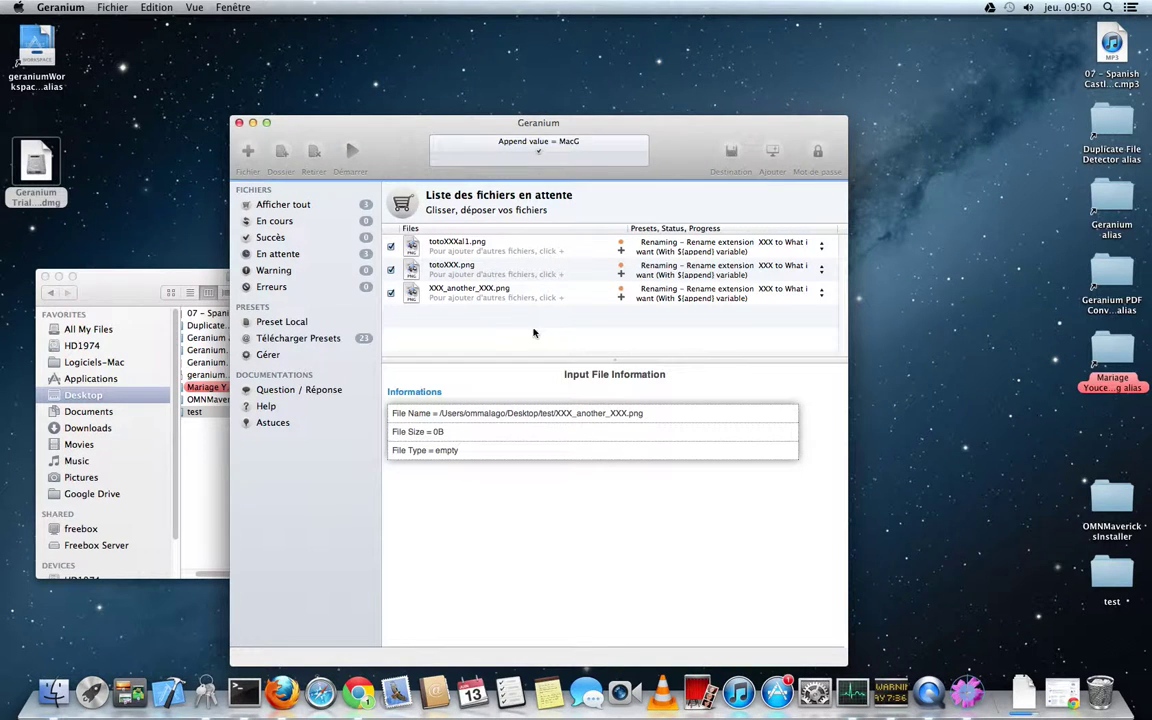
{"action": "left_click", "coordinate": [355, 152]}
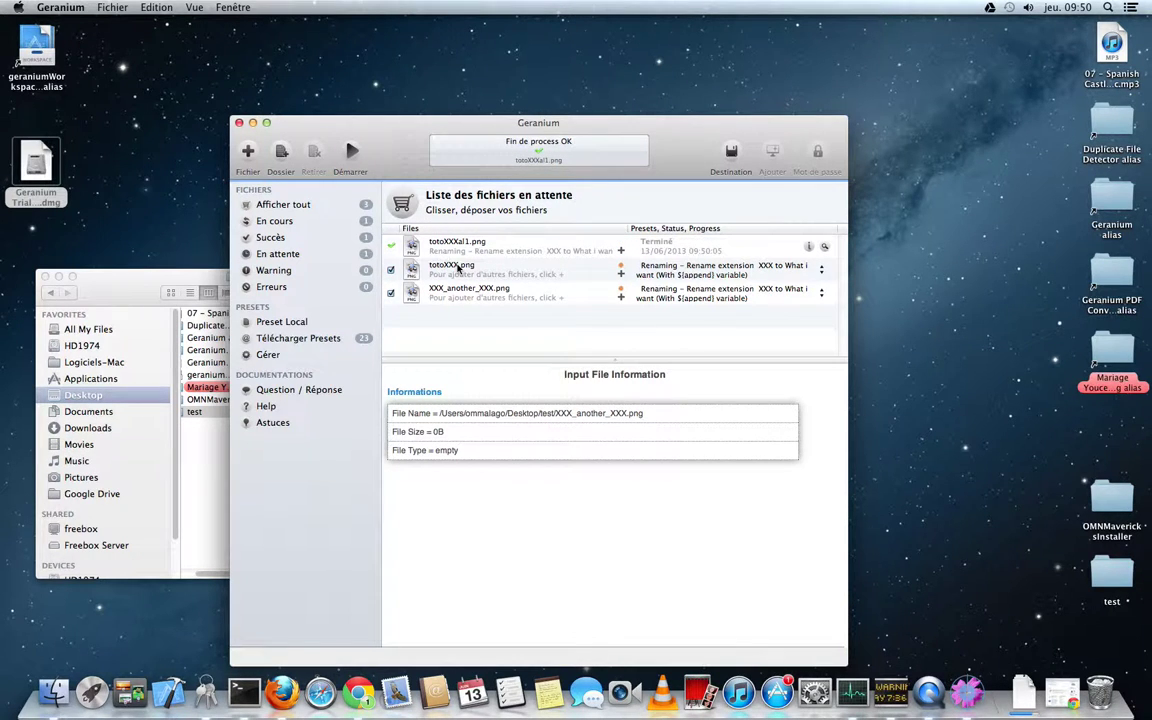
- Switch to Finder, examine the processed files in the Renamed folder inside test, and close the Finder window
{"action": "left_click", "coordinate": [195, 252]}
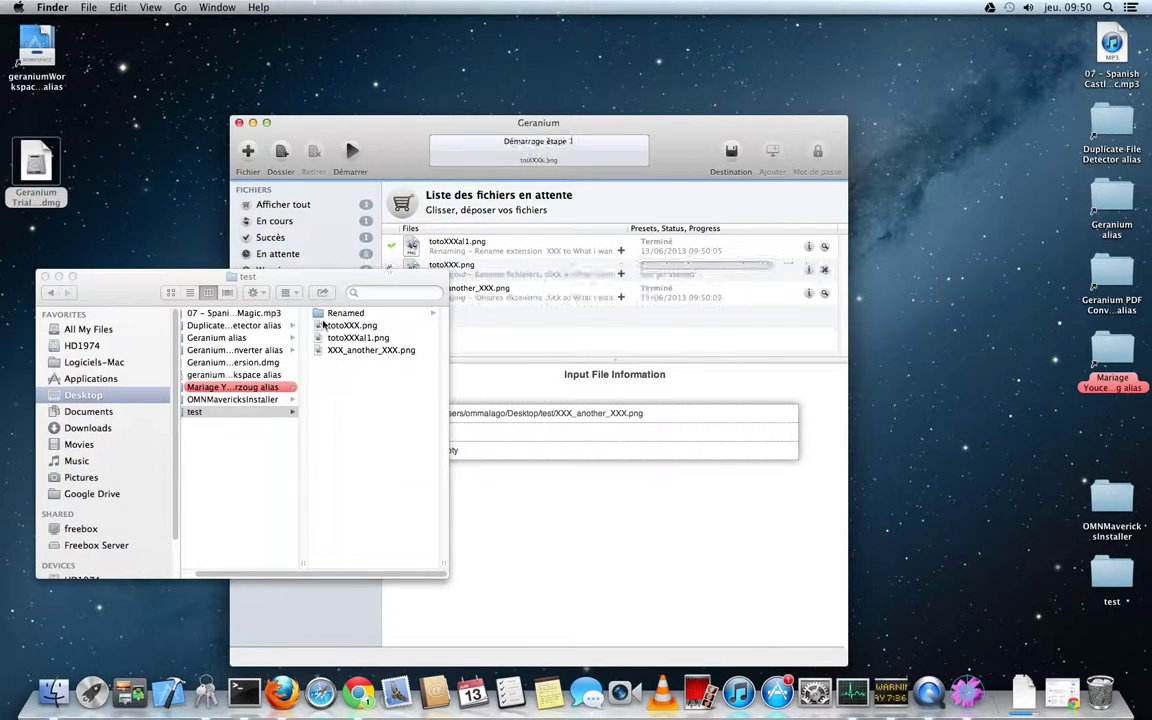
{"action": "left_click", "coordinate": [340, 313]}
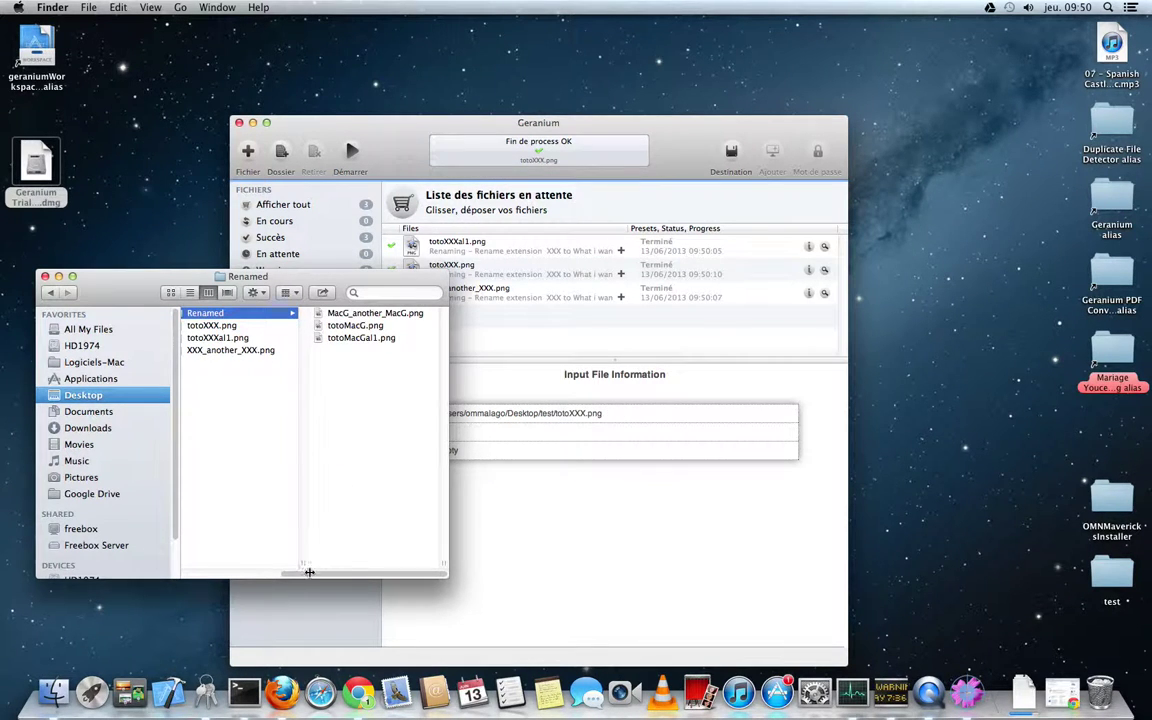
{"action": "left_click_drag", "start_coordinate": [266, 279], "coordinate": [262, 307]}
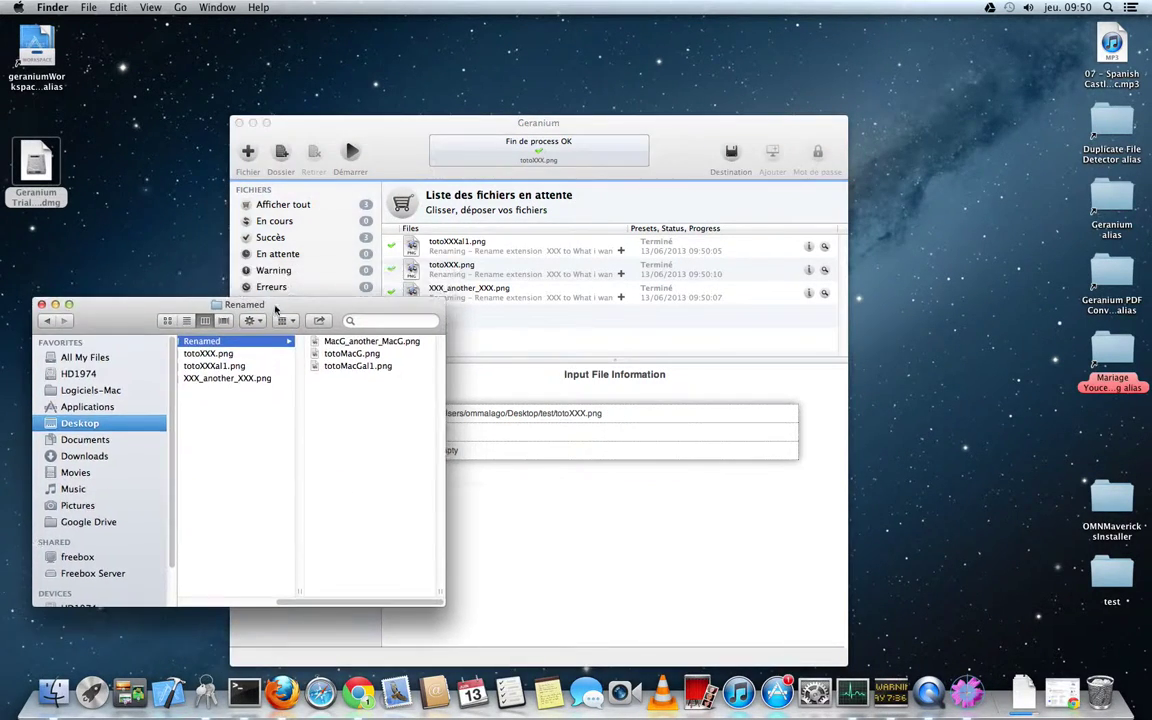
{"action": "left_click_drag", "start_coordinate": [443, 604], "coordinate": [470, 609]}
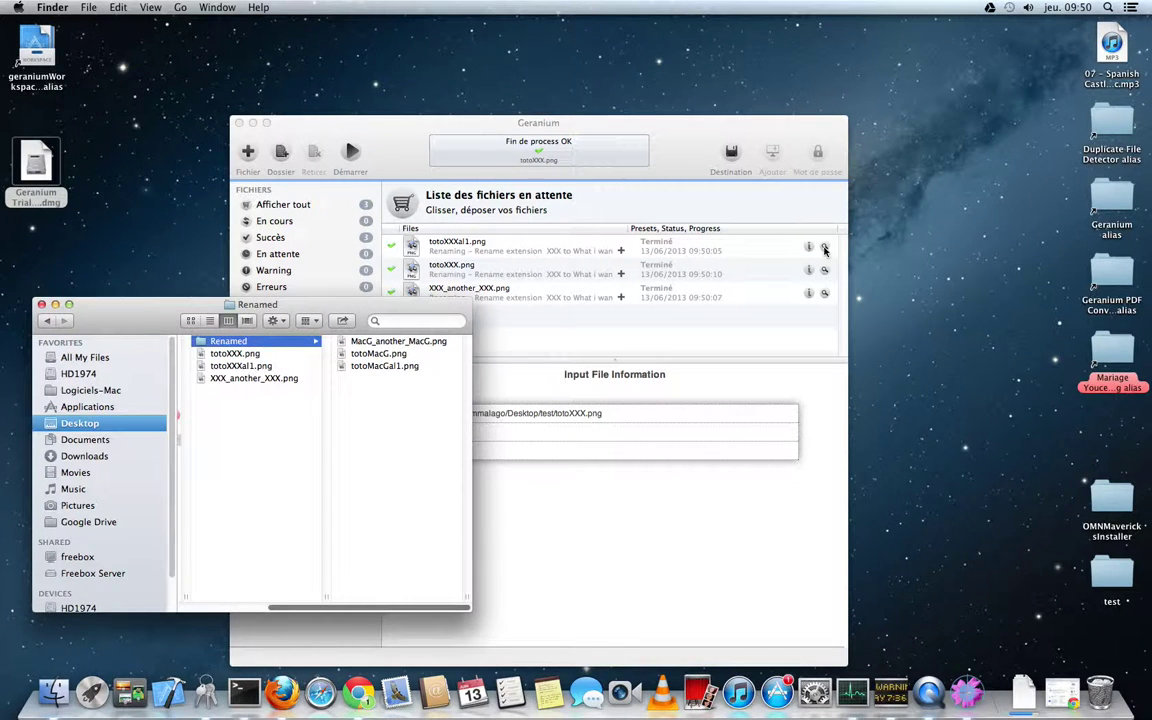
{"action": "left_click", "coordinate": [42, 304]}
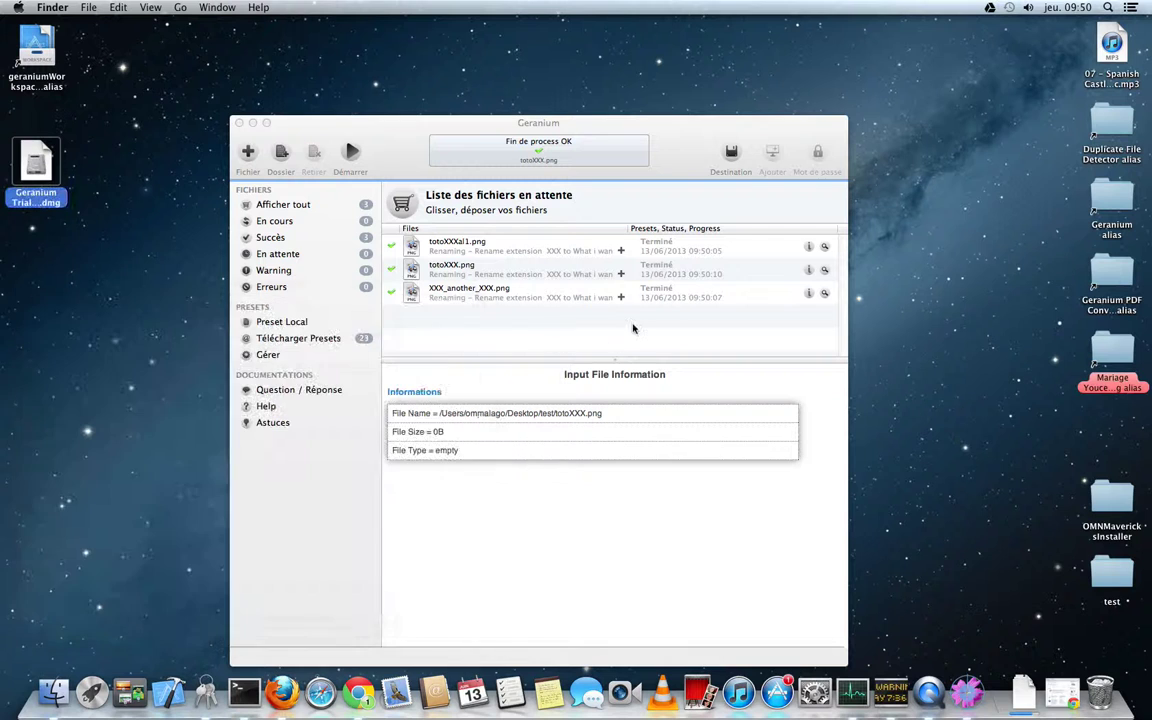
- Reveal the processed totoXXX.png in Finder from its queue entry and expand the Renamed folder to inspect the output files
{"action": "left_click", "coordinate": [826, 272]}
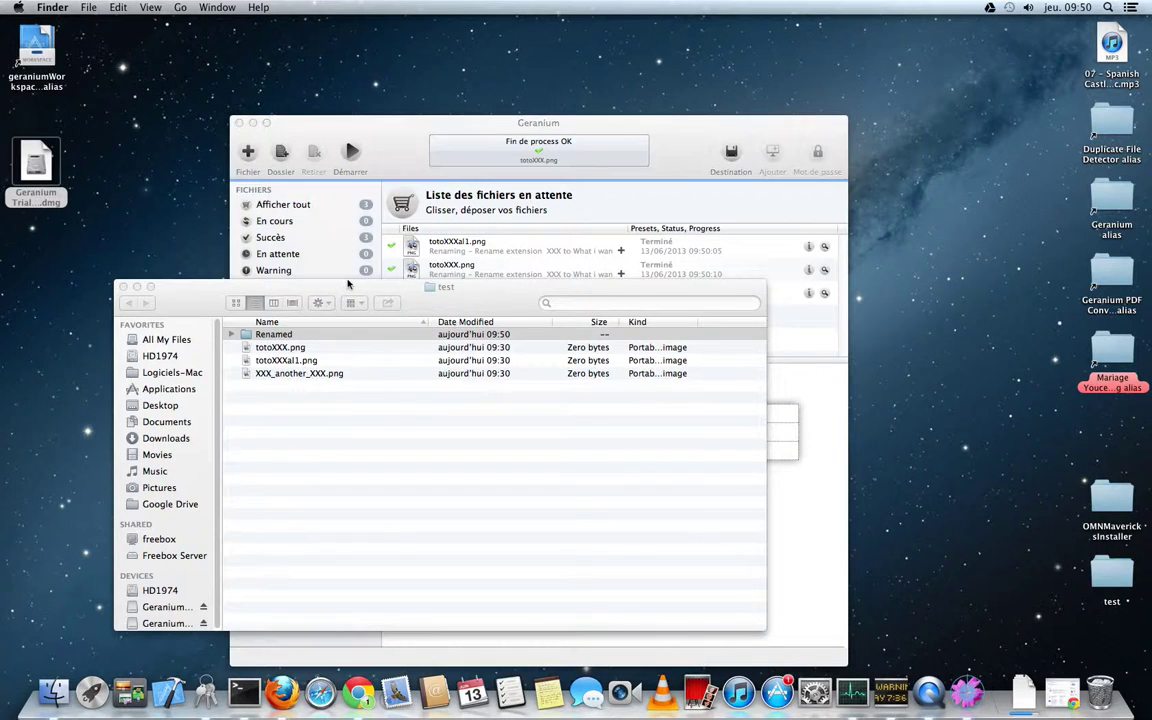
{"action": "key", "text": "Right"}
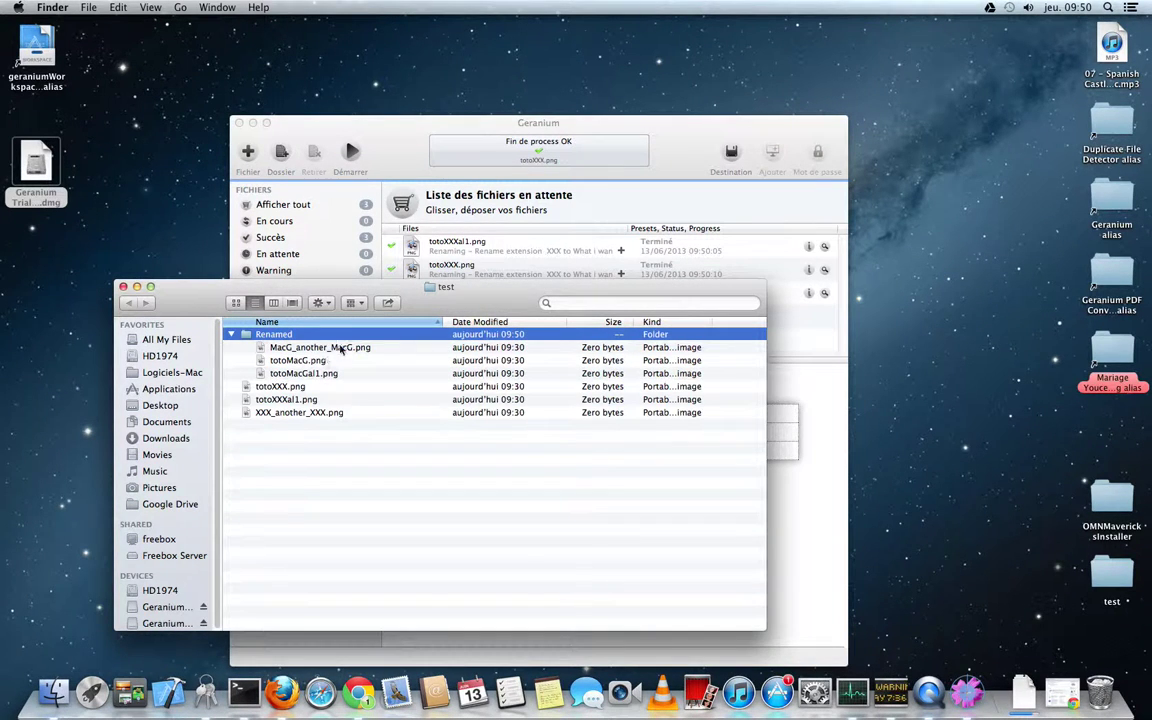